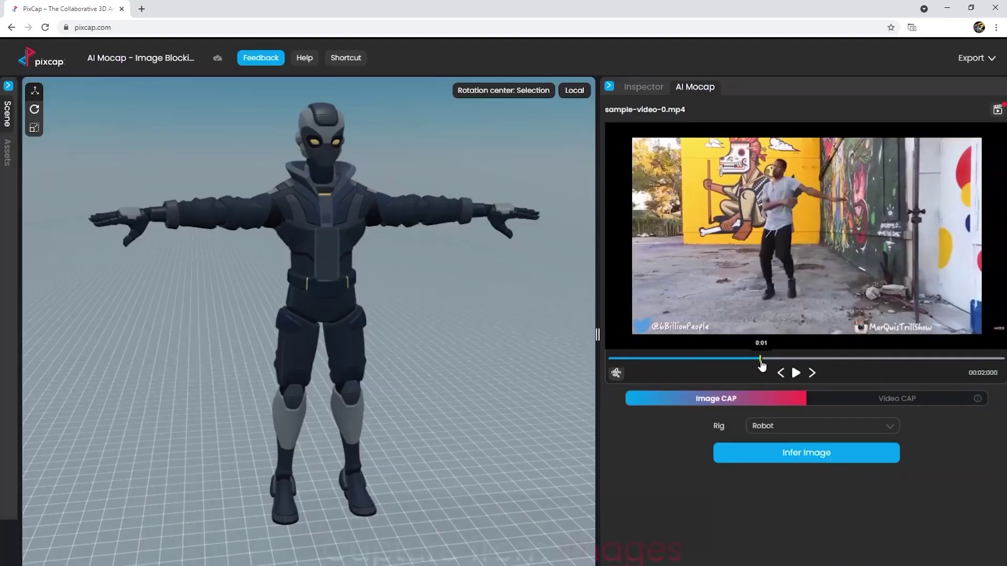
Infer the robot's pose from the dance video frame, then play and pause the reference video.
{"action": "left_click", "coordinate": [795, 463]}
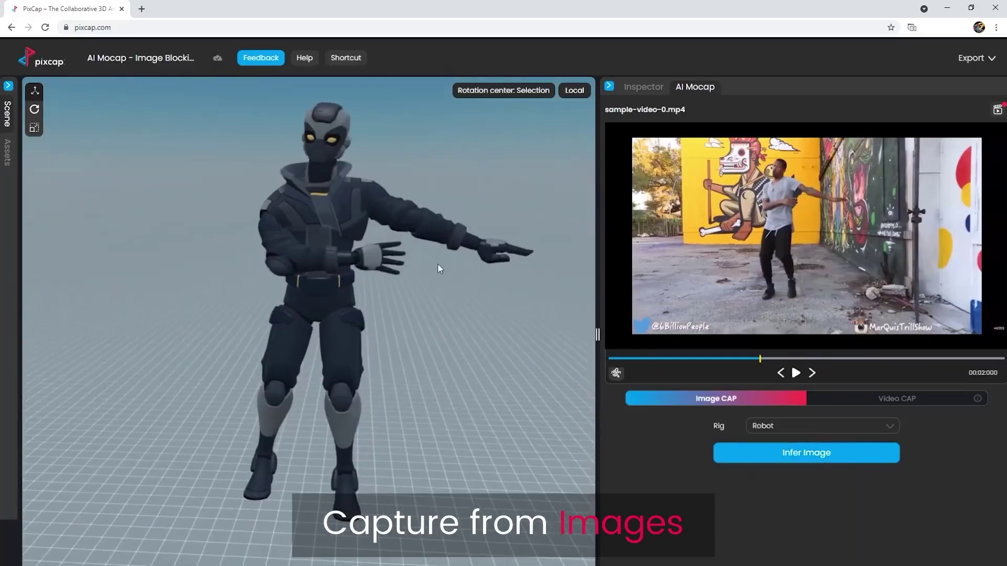
{"action": "left_click", "coordinate": [795, 373]}
{"action": "left_click", "coordinate": [796, 373]}
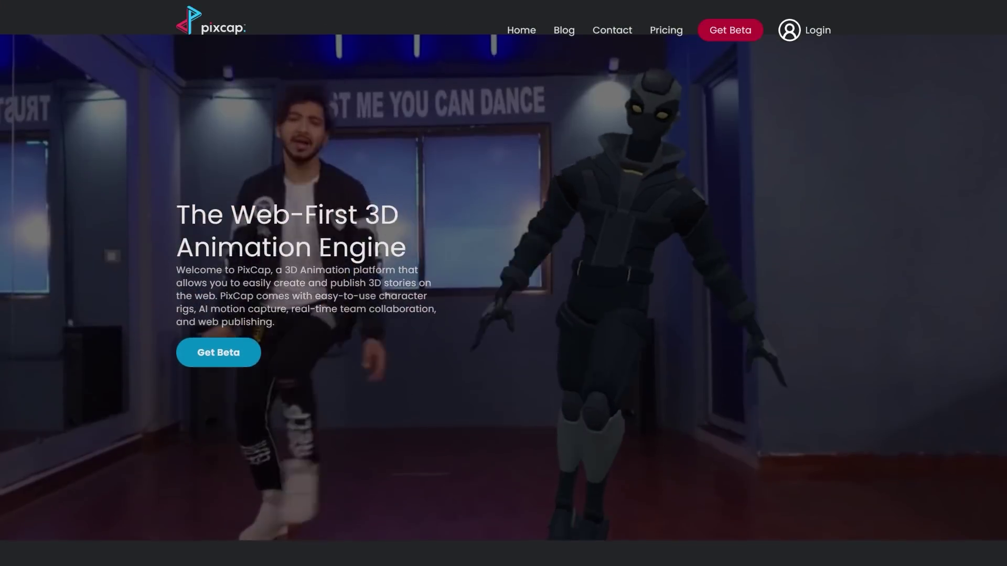
Scroll the pixcap.com homepage past Features, Latest News and Our Partners down to the footer.
{"action": "scroll", "coordinate": [504, 294], "scroll_direction": "down", "scroll_amount": 4}
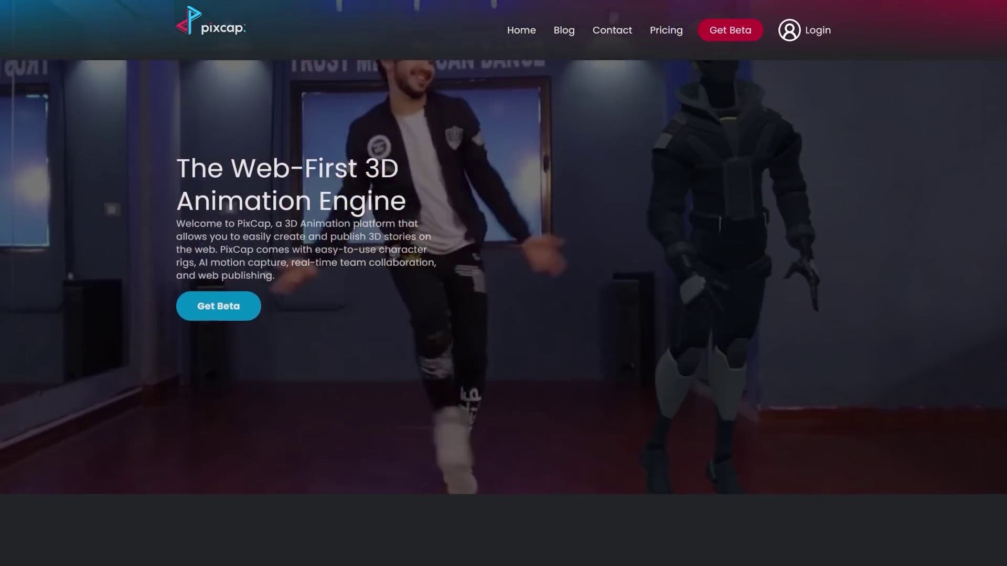
{"action": "scroll", "coordinate": [503, 294], "scroll_direction": "down", "scroll_amount": 10}
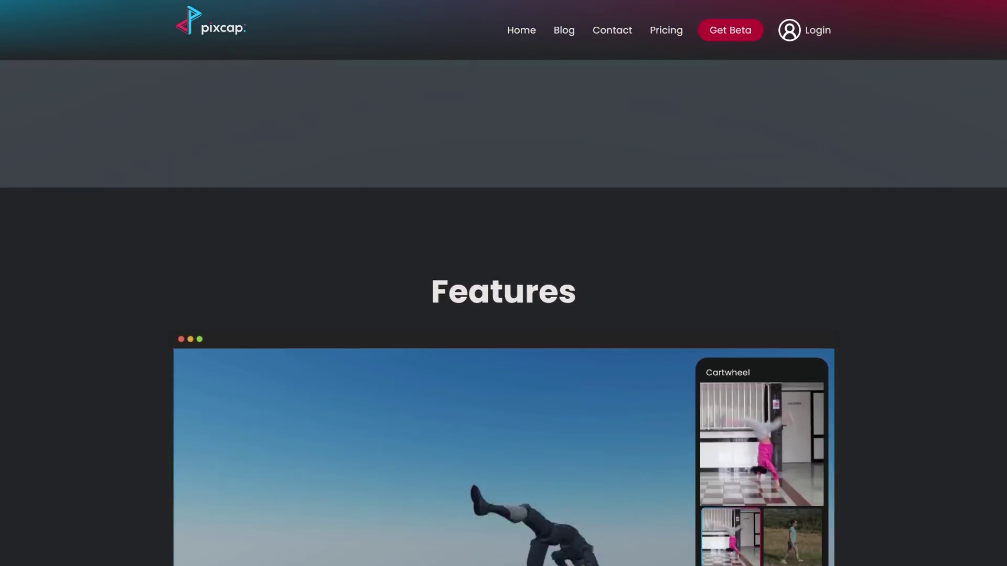
{"action": "scroll", "coordinate": [503, 294], "scroll_direction": "down", "scroll_amount": 7}
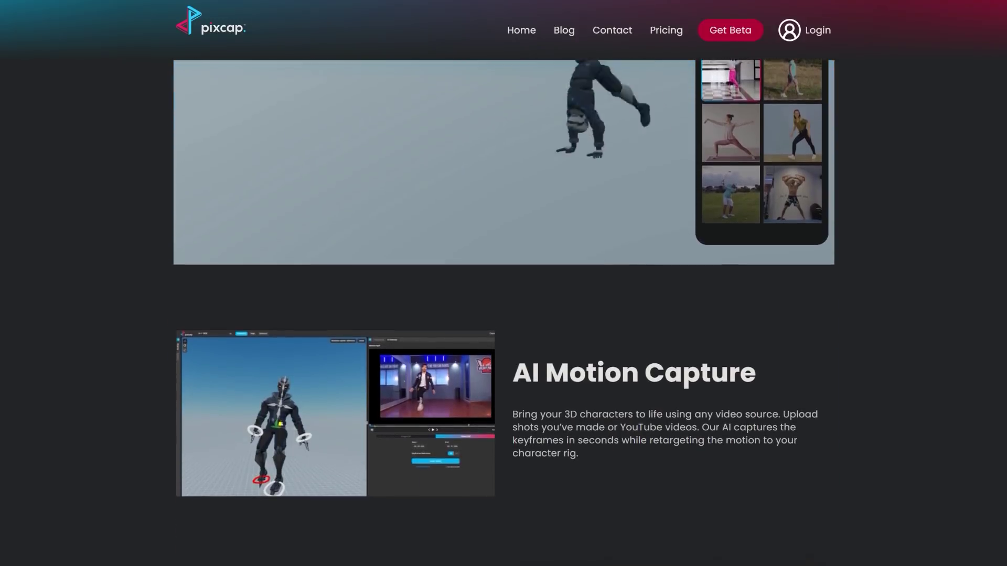
{"action": "scroll", "coordinate": [503, 293], "scroll_direction": "down", "scroll_amount": 5}
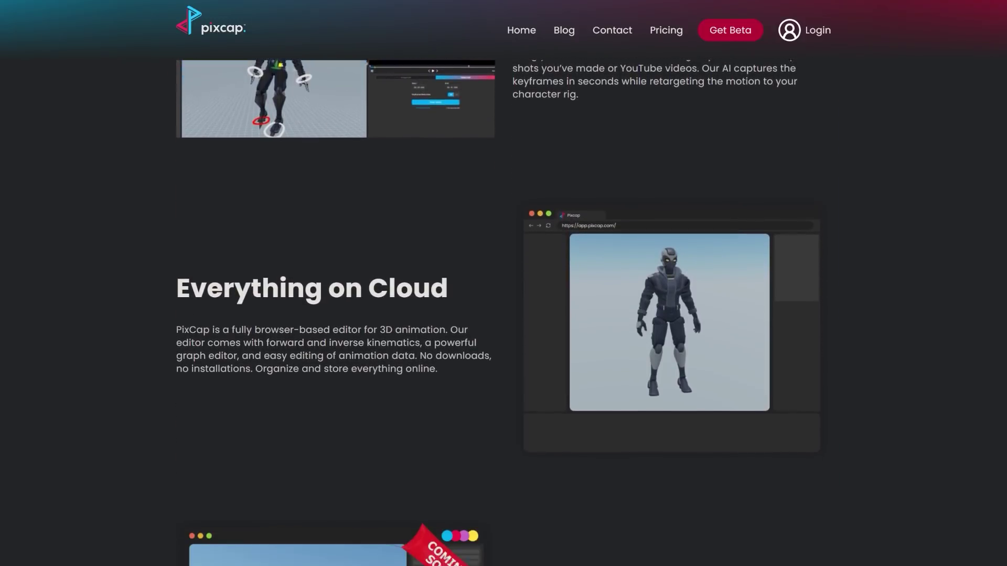
{"action": "scroll", "coordinate": [504, 293], "scroll_direction": "down", "scroll_amount": 5}
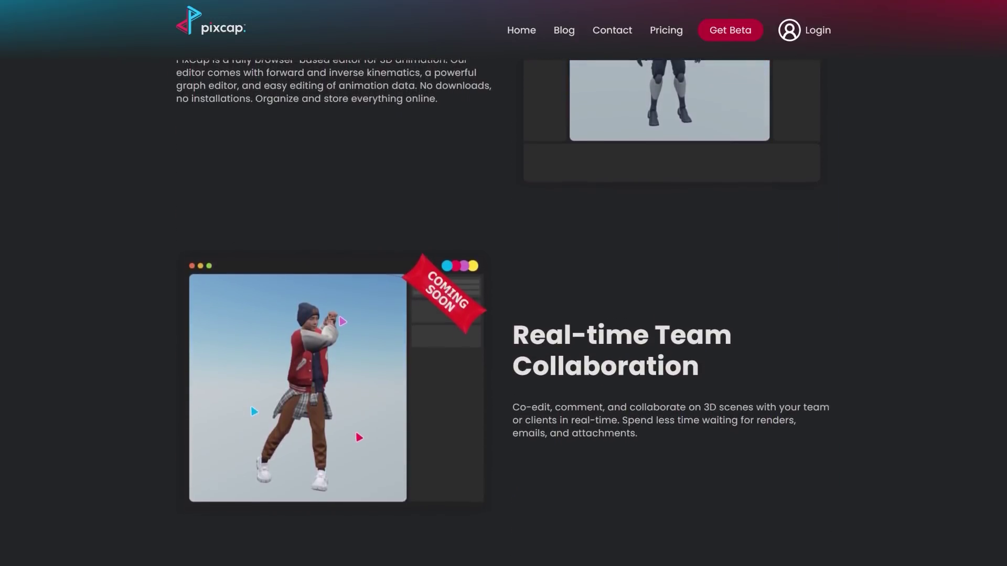
{"action": "scroll", "coordinate": [504, 294], "scroll_direction": "down", "scroll_amount": 5}
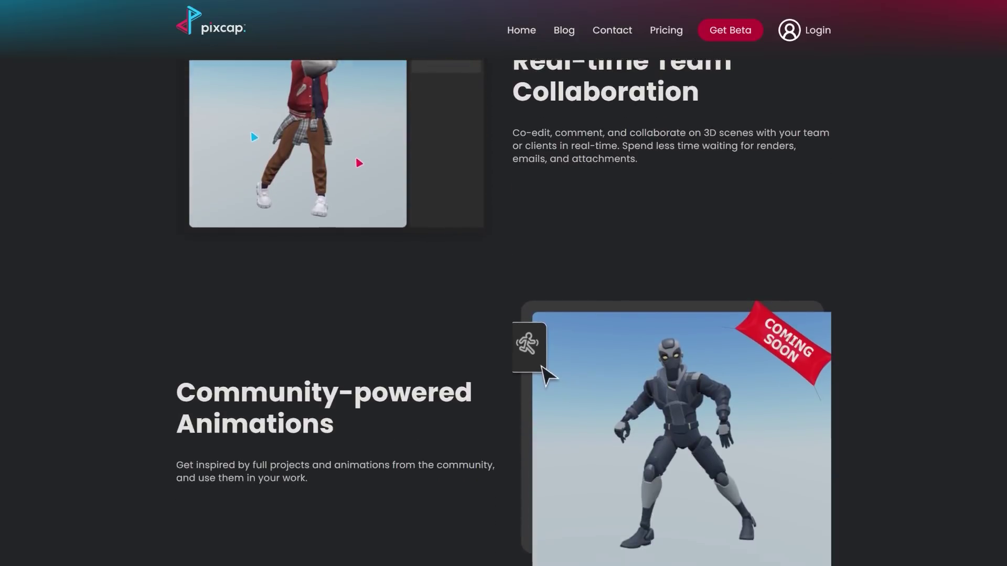
{"action": "scroll", "coordinate": [504, 294], "scroll_direction": "down", "scroll_amount": 5}
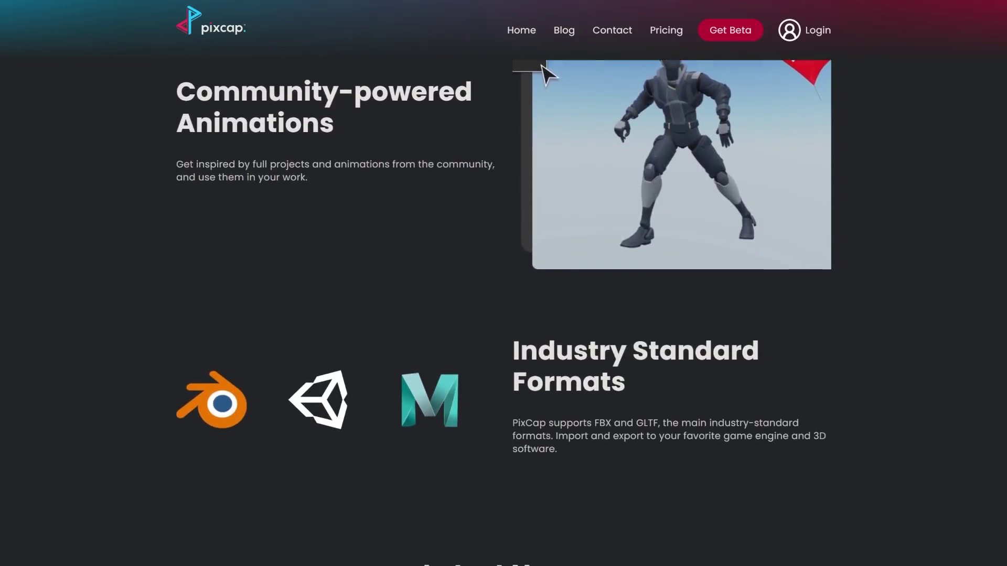
{"action": "scroll", "coordinate": [504, 294], "scroll_direction": "down", "scroll_amount": 5}
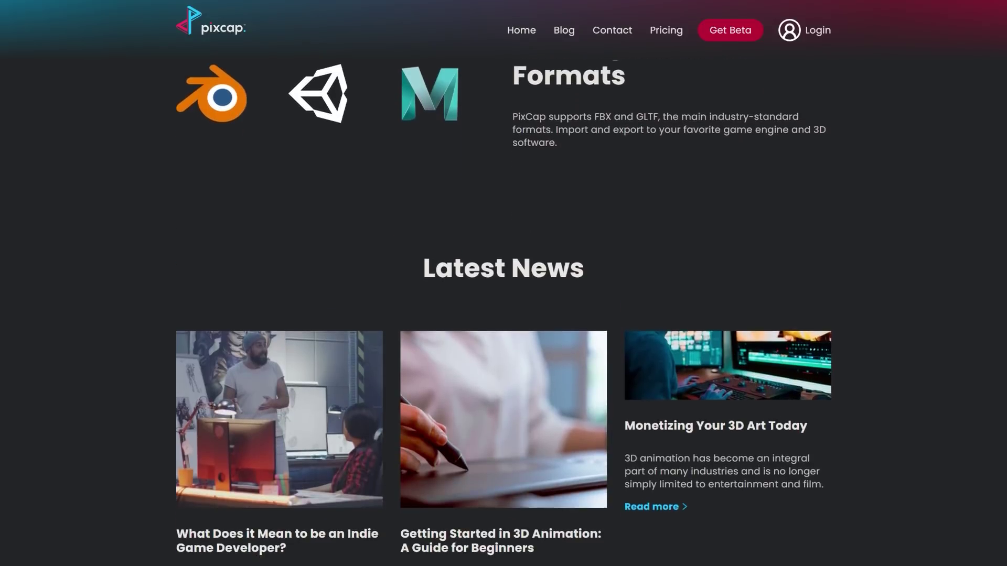
{"action": "scroll", "coordinate": [503, 294], "scroll_direction": "down", "scroll_amount": 5}
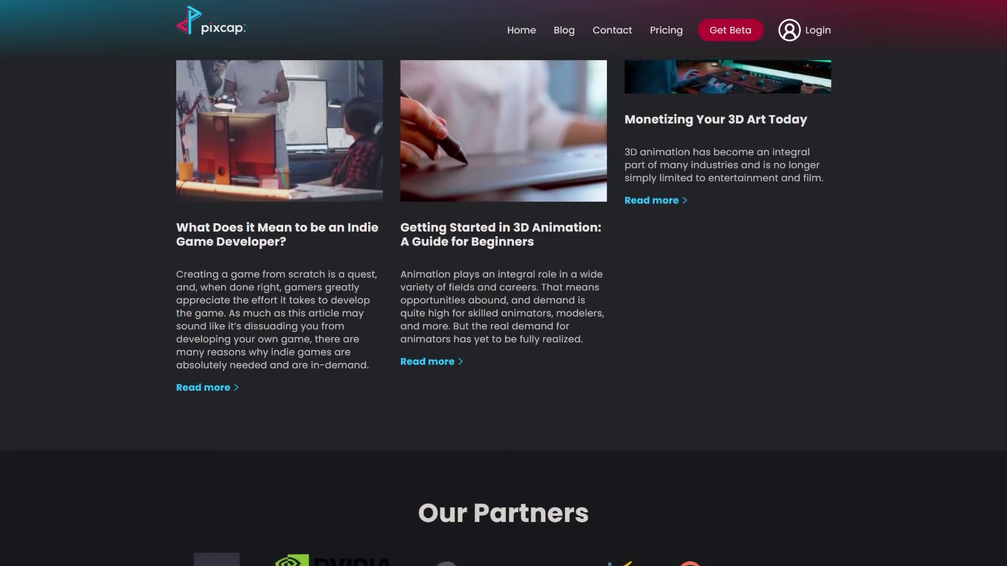
{"action": "scroll", "coordinate": [503, 294], "scroll_direction": "down", "scroll_amount": 3}
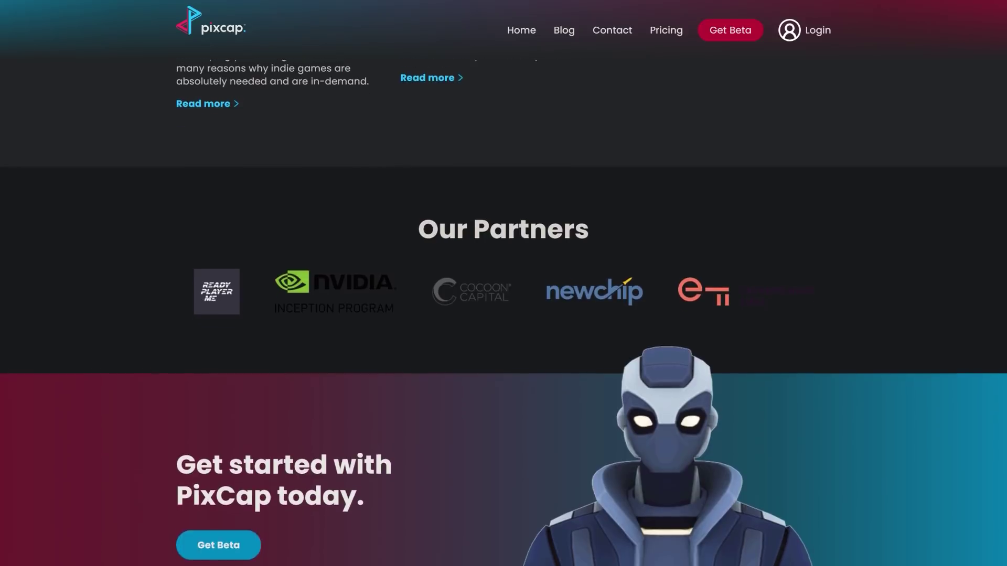
{"action": "scroll", "coordinate": [503, 294], "scroll_direction": "down", "scroll_amount": 2}
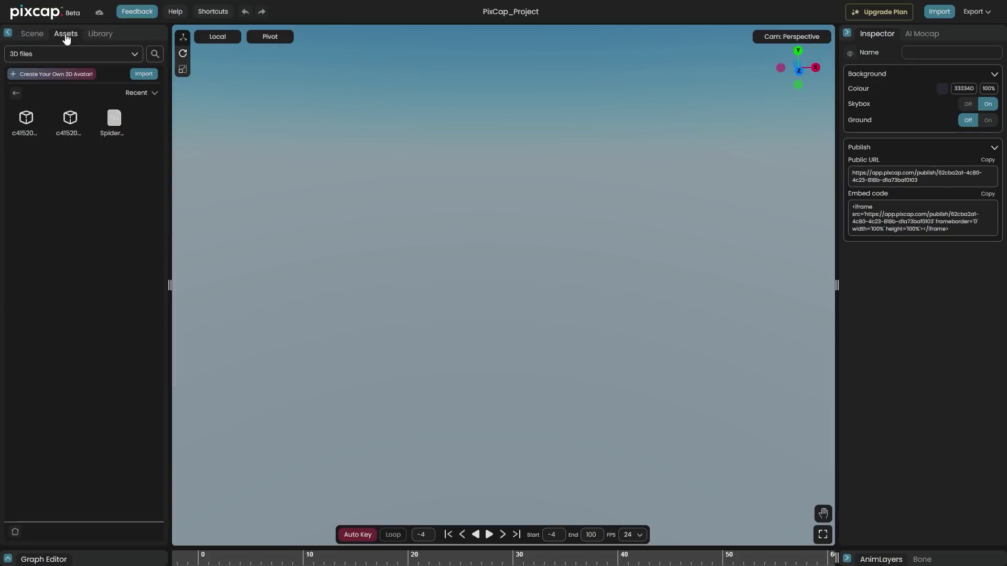
Place the coat-wearing avatar in the scene and give it hand and foot IK targets with the IK Setup wizard.
{"action": "left_click_drag", "start_coordinate": [318, 263], "coordinate": [318, 263]}
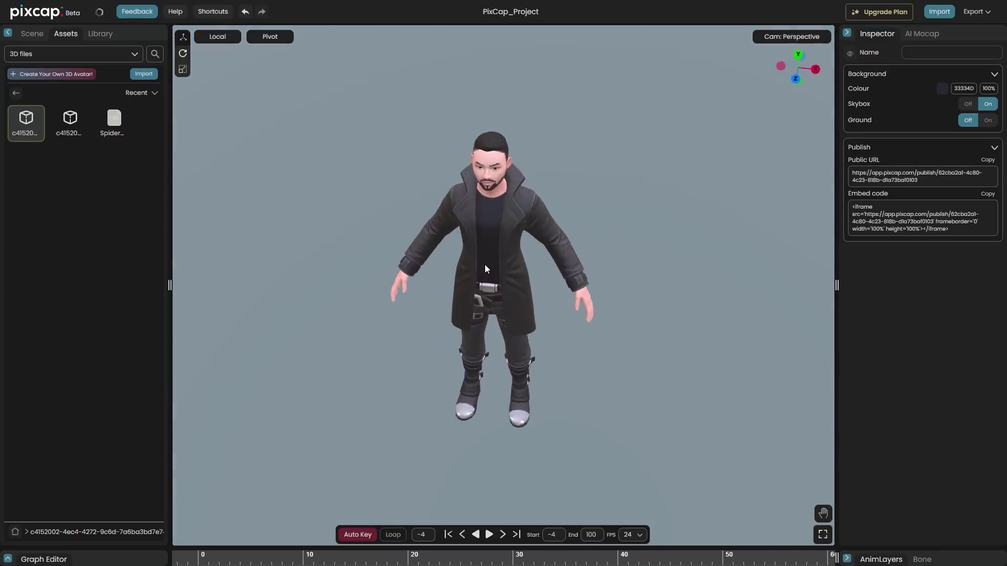
{"action": "left_click", "coordinate": [916, 37]}
{"action": "left_click", "coordinate": [875, 39]}
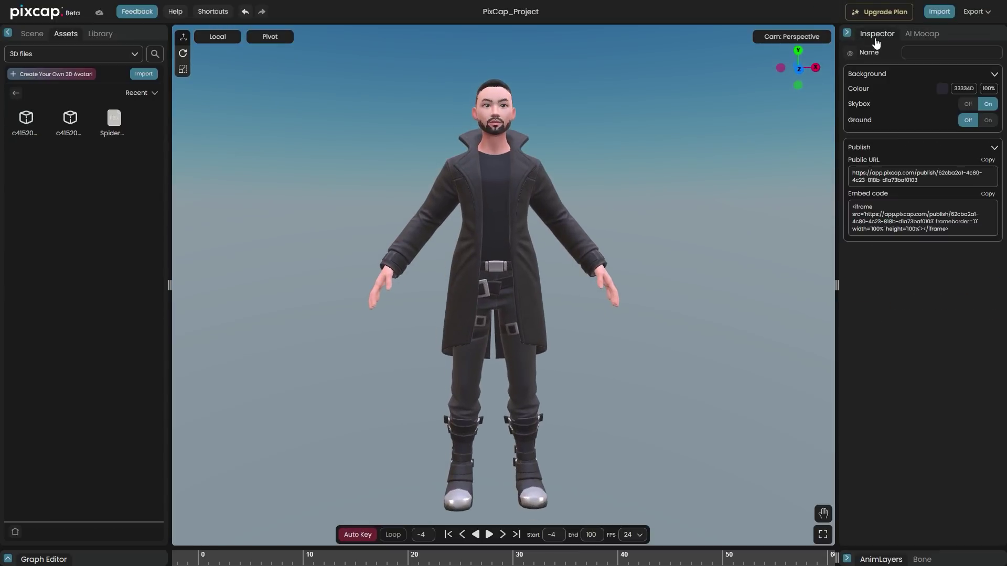
{"action": "left_click", "coordinate": [483, 198]}
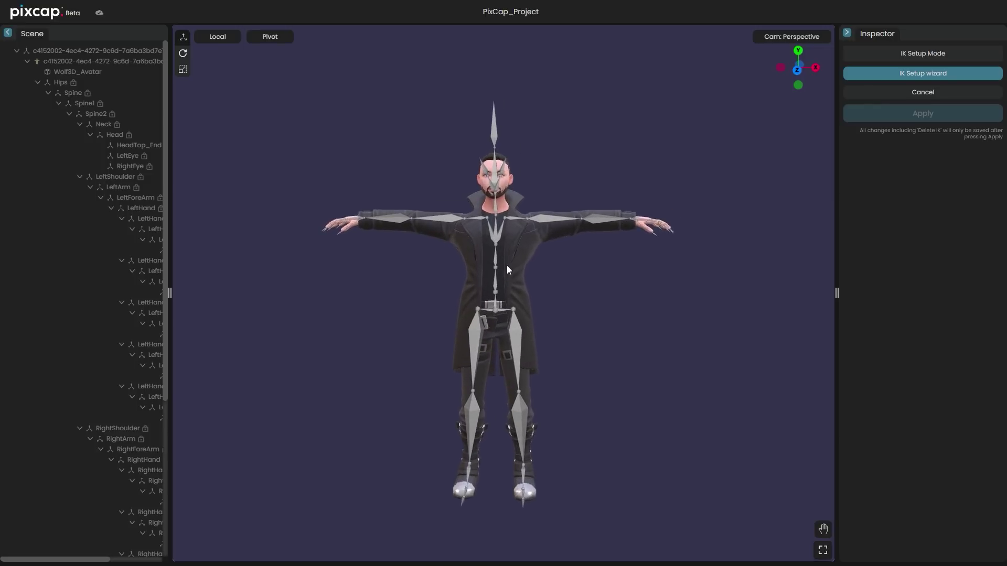
{"action": "left_click", "coordinate": [919, 75]}
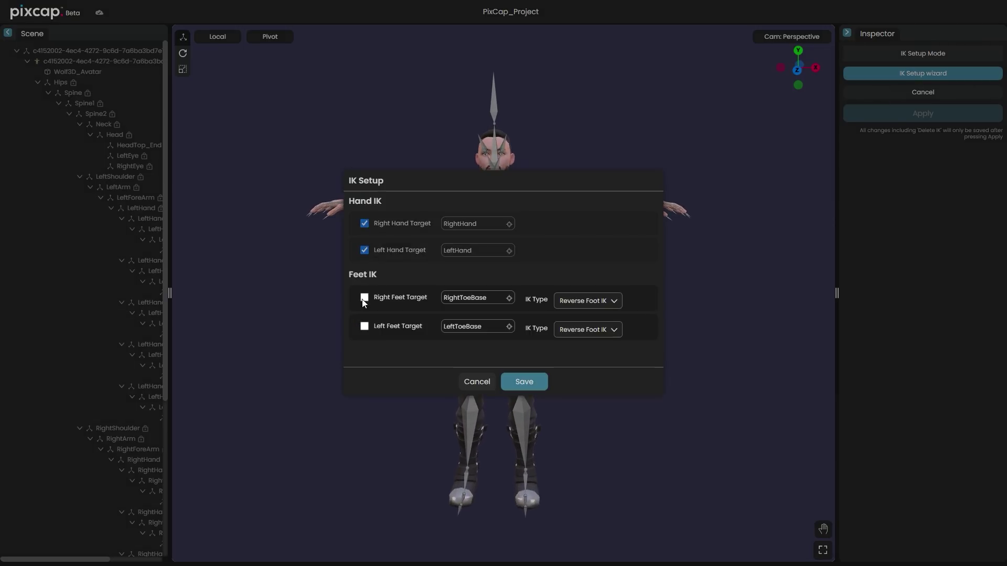
{"action": "left_click", "coordinate": [527, 384]}
{"action": "left_click", "coordinate": [933, 113]}
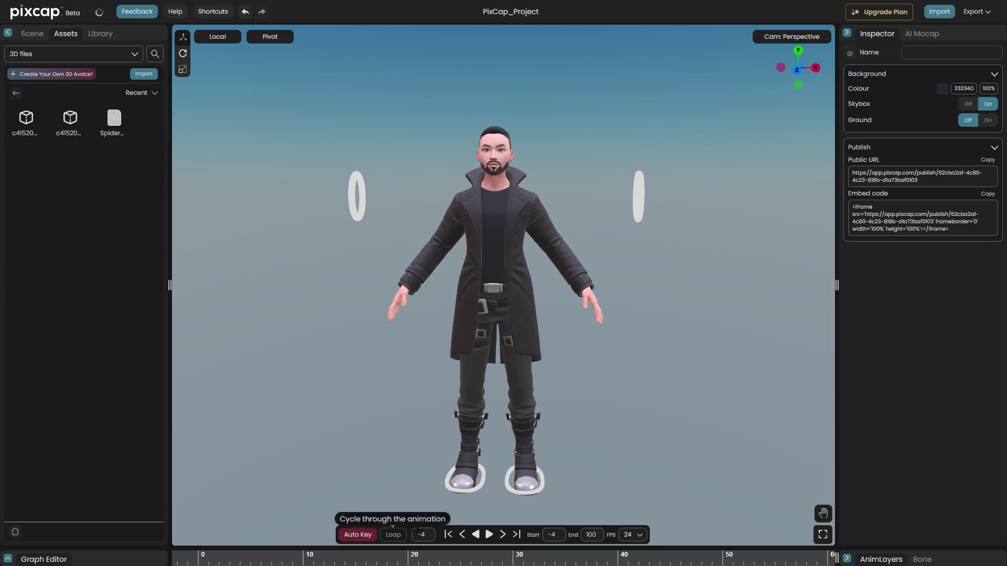
{"action": "left_click", "coordinate": [511, 484]}
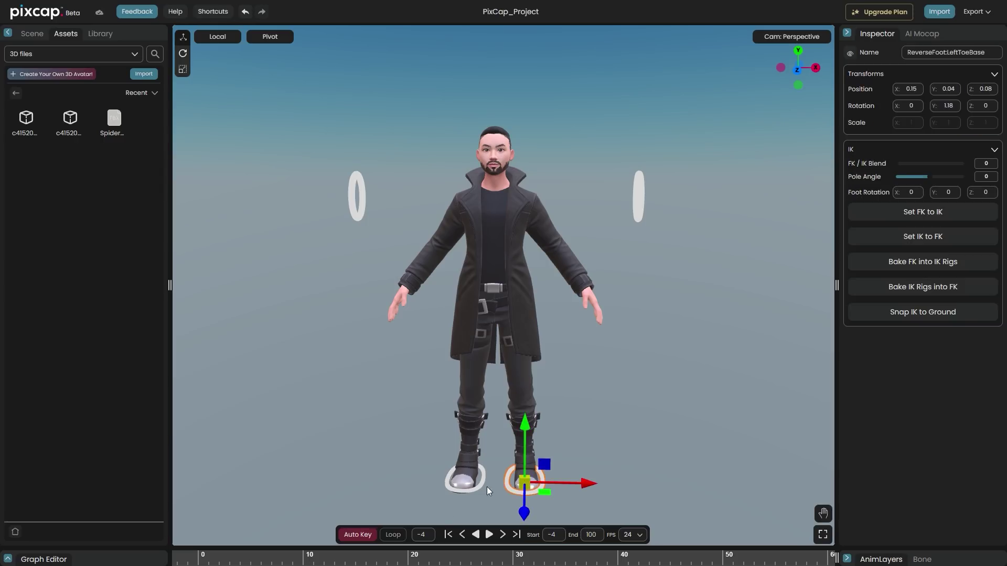
{"action": "left_click", "coordinate": [484, 485], "text": "shift"}
Adjust the foot IK controls and lower the Hips bone so the knees bend into a crouch.
{"action": "mouse_move", "coordinate": [492, 482]}
{"action": "left_mouse_down"}
{"action": "mouse_move", "coordinate": [461, 490]}
{"action": "mouse_move", "coordinate": [493, 492]}
{"action": "left_mouse_up"}
{"action": "left_click_drag", "start_coordinate": [651, 493], "coordinate": [580, 494]}
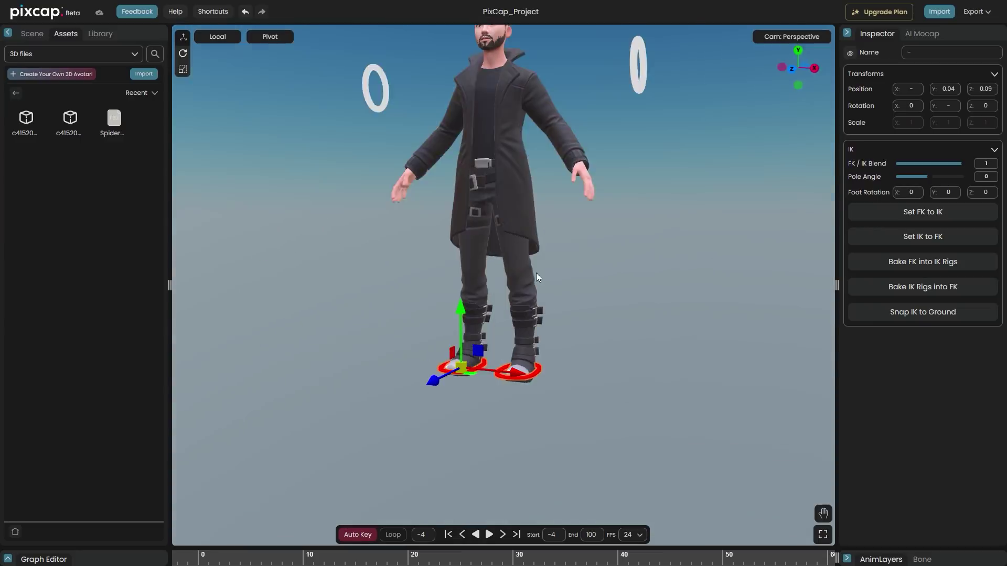
{"action": "left_click", "coordinate": [500, 162]}
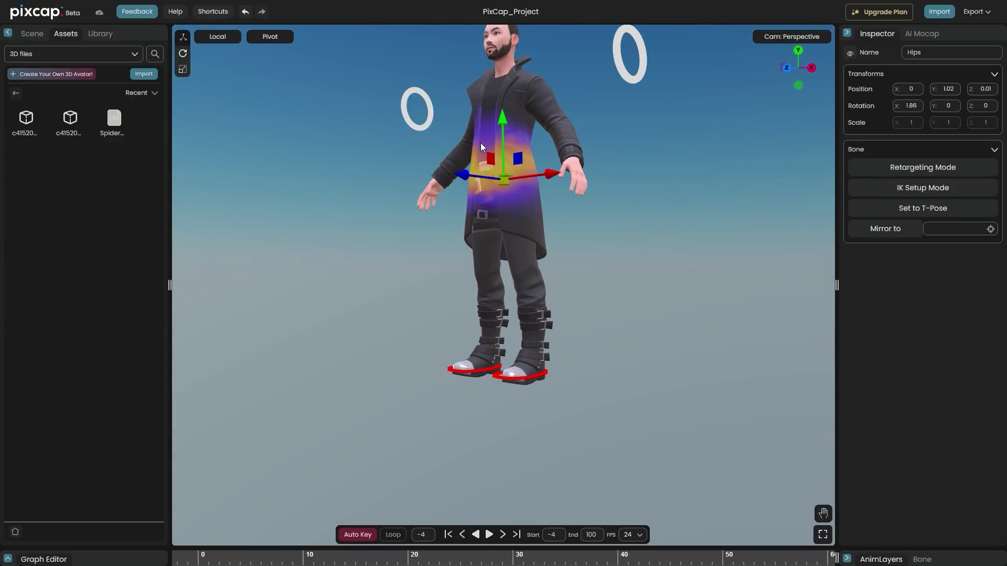
{"action": "left_click_drag", "start_coordinate": [502, 118], "coordinate": [505, 160]}
{"action": "mouse_move", "coordinate": [532, 263]}
{"action": "left_mouse_down"}
{"action": "mouse_move", "coordinate": [483, 302]}
{"action": "mouse_move", "coordinate": [530, 267]}
{"action": "left_mouse_up"}
{"action": "left_click_drag", "start_coordinate": [506, 147], "coordinate": [507, 176]}
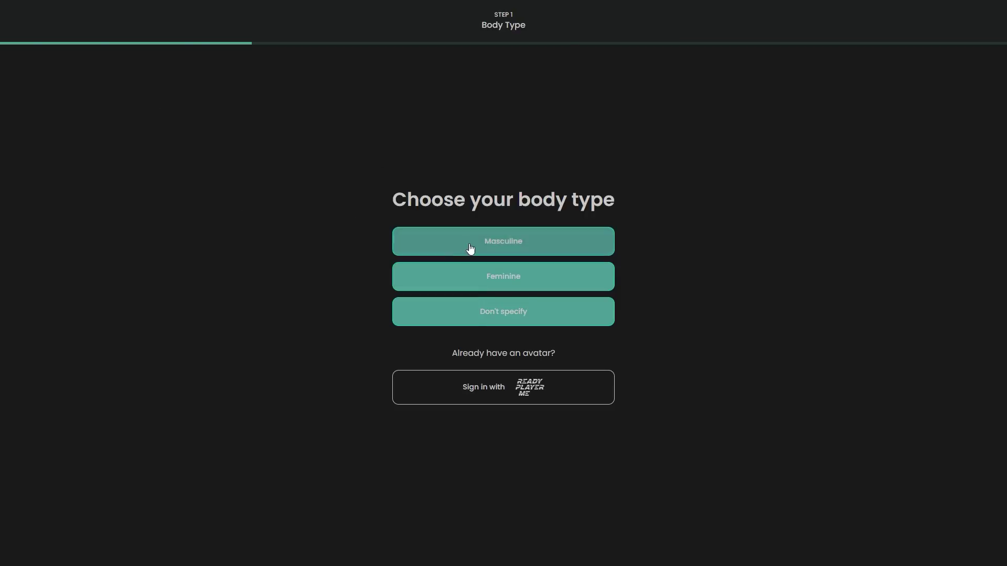
Choose a masculine body type without a photo and pick the bearded avatar with glasses.
{"action": "left_click", "coordinate": [467, 248]}
{"action": "left_click", "coordinate": [512, 373]}
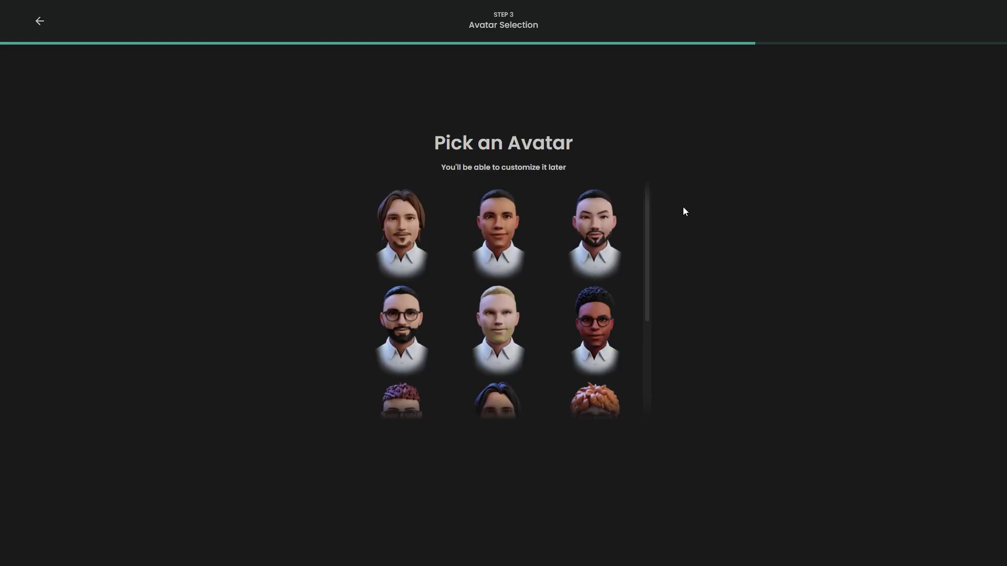
{"action": "left_click", "coordinate": [408, 313]}
{"action": "left_click", "coordinate": [497, 445]}
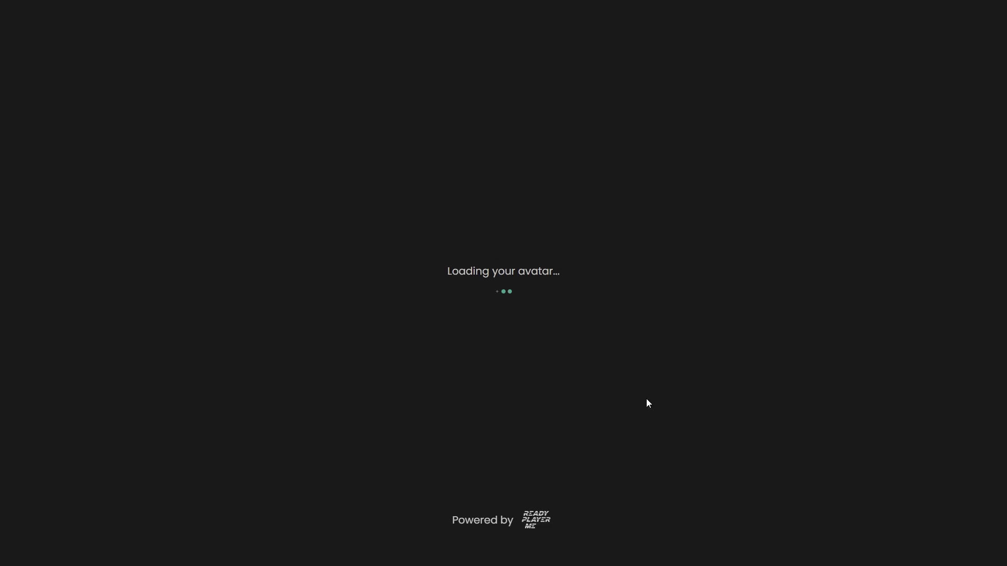
Dress the avatar in a long dark coat outfit and finish to get its download link.
{"action": "left_click", "coordinate": [390, 544]}
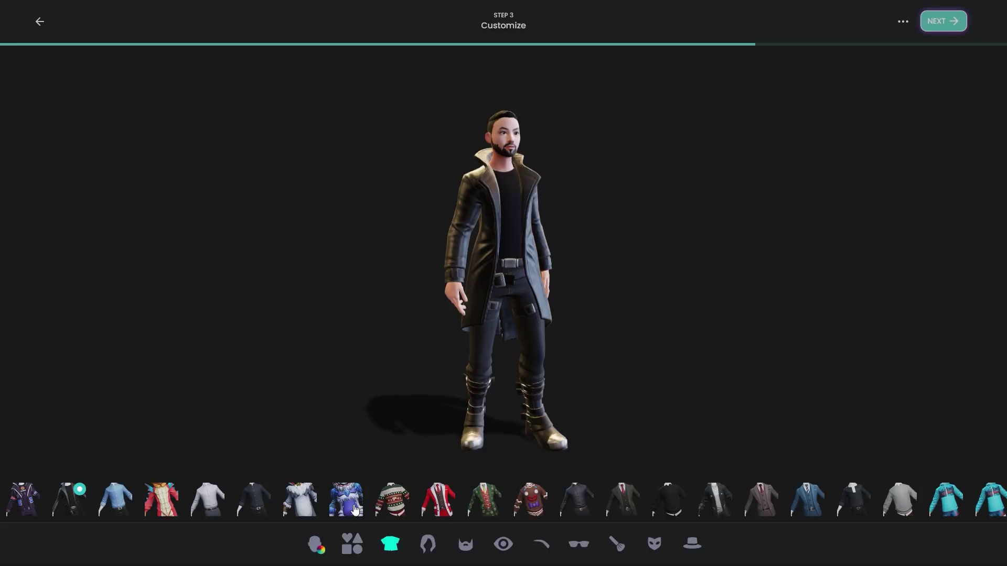
{"action": "left_click", "coordinate": [69, 499]}
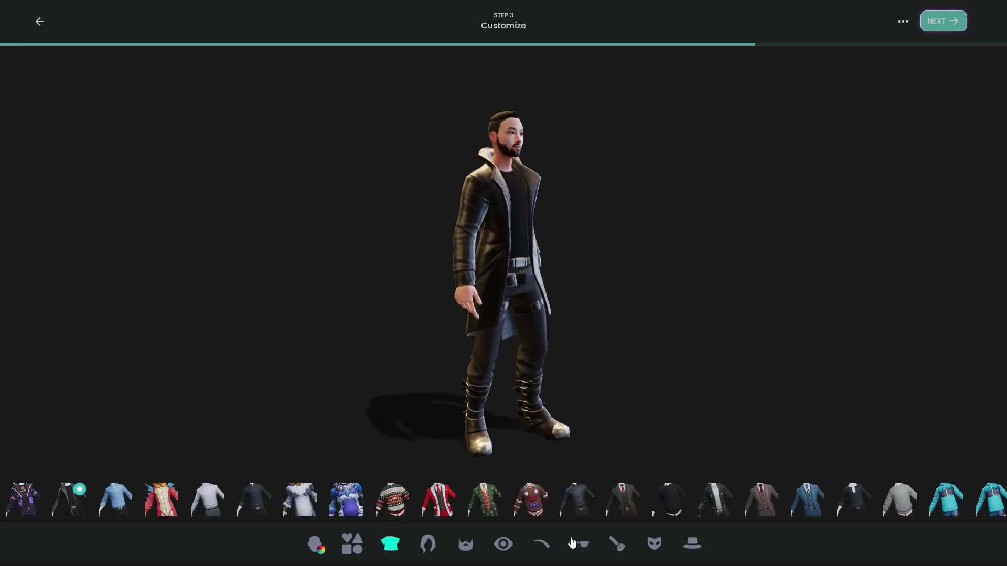
{"action": "mouse_move", "coordinate": [848, 512]}
{"action": "left_mouse_down"}
{"action": "mouse_move", "coordinate": [507, 512]}
{"action": "mouse_move", "coordinate": [327, 496]}
{"action": "left_mouse_up"}
{"action": "left_click", "coordinate": [508, 512]}
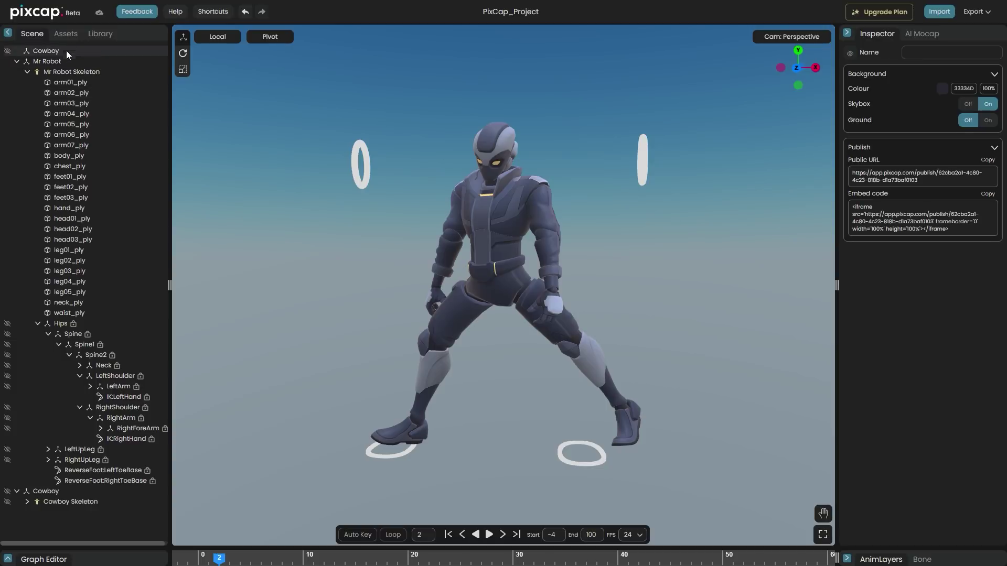
{"action": "left_click", "coordinate": [68, 36]}
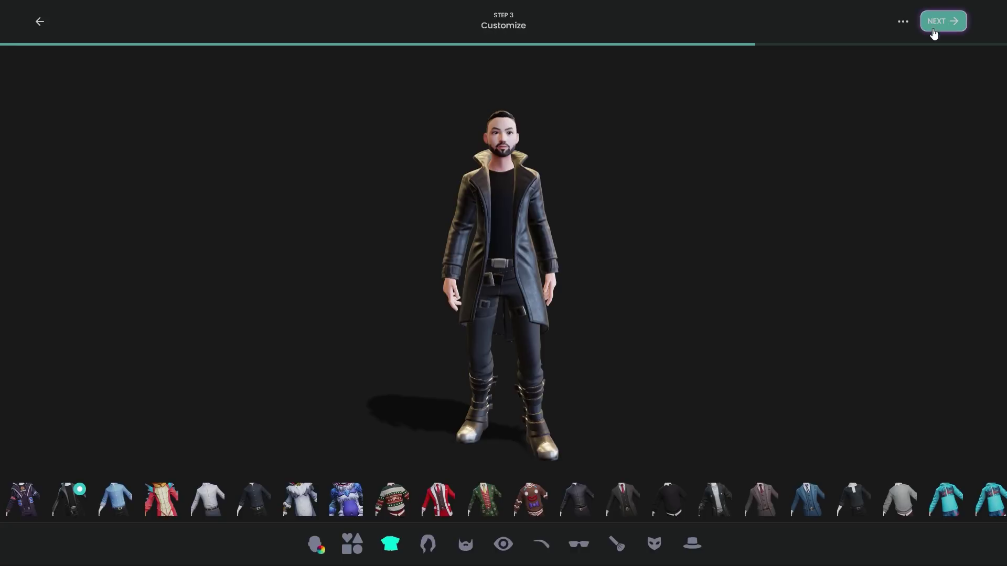
{"action": "left_click", "coordinate": [933, 27]}
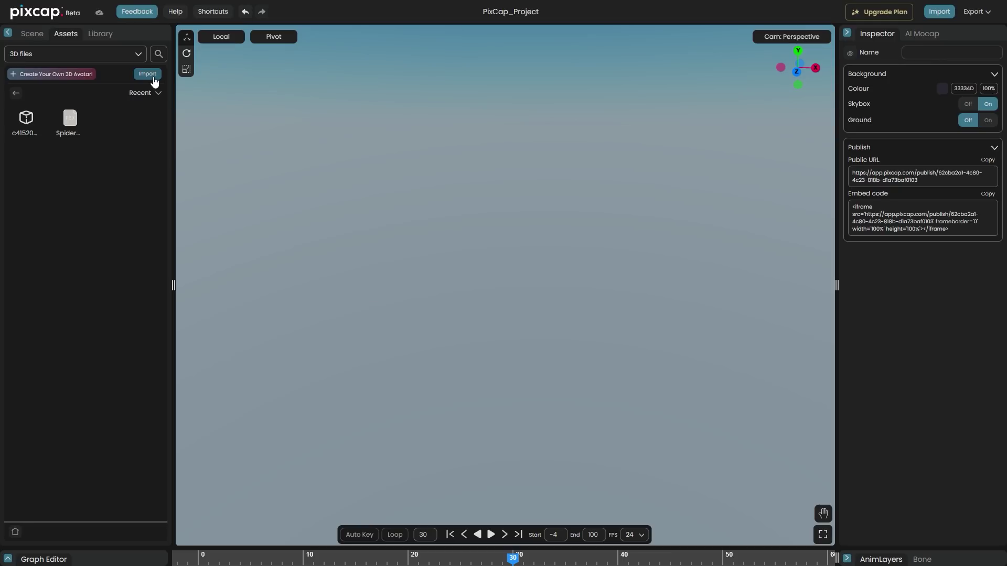
Import the downloaded Ready Player Me avatar file into the scene.
{"action": "left_click", "coordinate": [148, 74]}
{"action": "left_click", "coordinate": [453, 282]}
{"action": "double_click", "coordinate": [141, 167]}
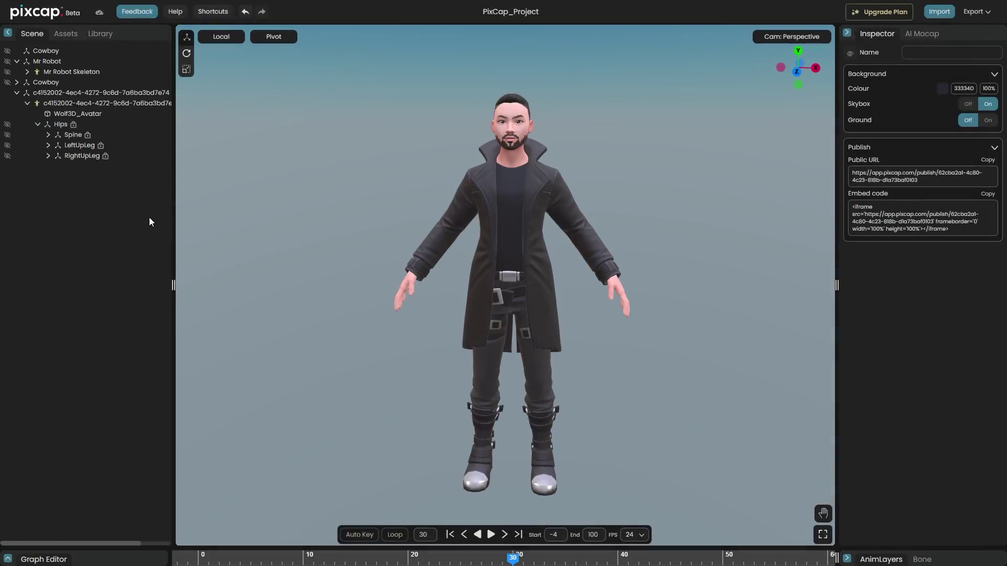
{"action": "left_click_drag", "start_coordinate": [503, 184], "coordinate": [514, 171]}
{"action": "scroll", "coordinate": [507, 158], "scroll_direction": "up", "scroll_amount": 5}
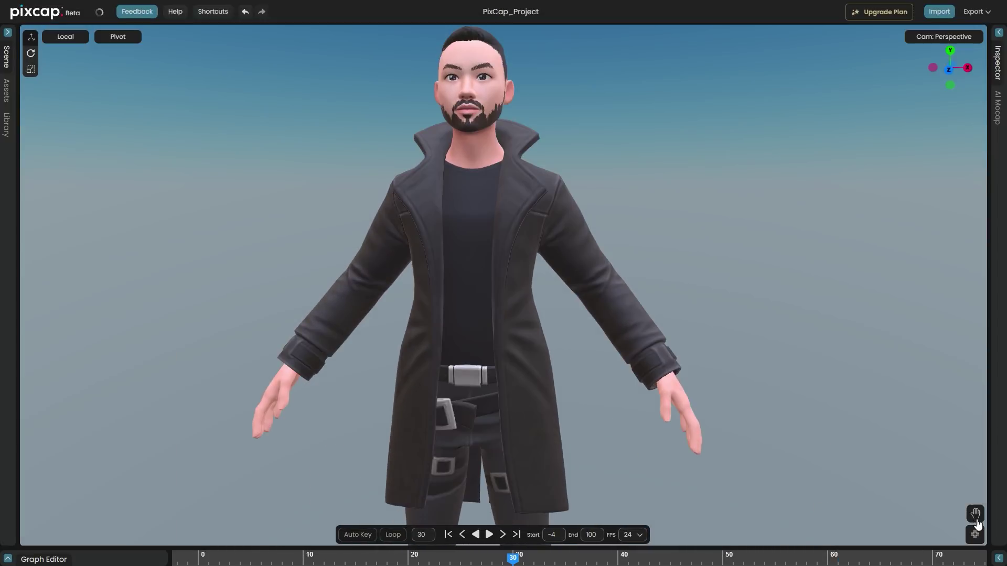
{"action": "left_click_drag", "start_coordinate": [362, 267], "coordinate": [348, 267]}
{"action": "scroll", "coordinate": [421, 286], "scroll_direction": "down", "scroll_amount": 2}
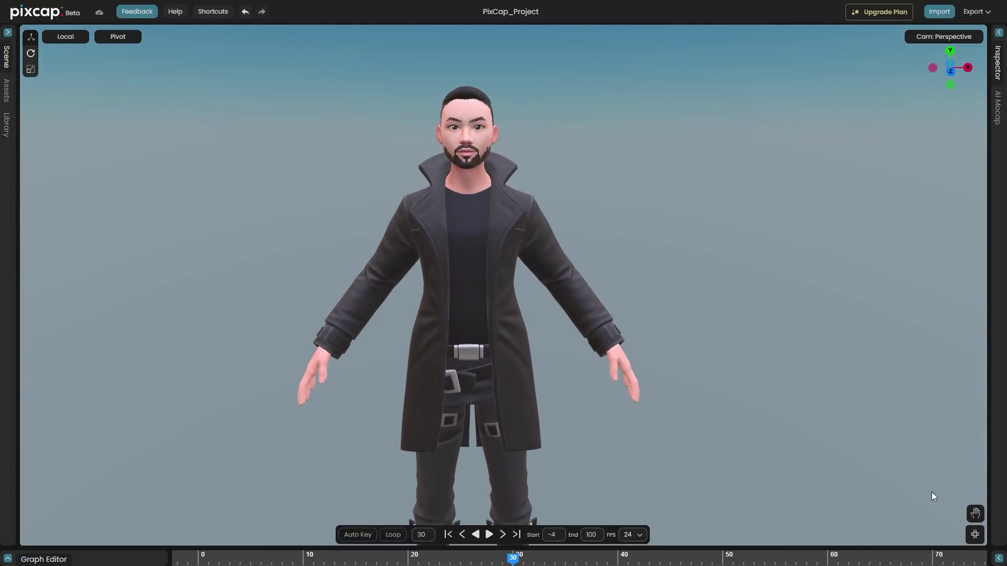
Curl the avatar's left and right hands into fists with the hand-pose controls.
{"action": "left_click", "coordinate": [975, 514]}
{"action": "scroll", "coordinate": [494, 368], "scroll_direction": "up", "scroll_amount": 5}
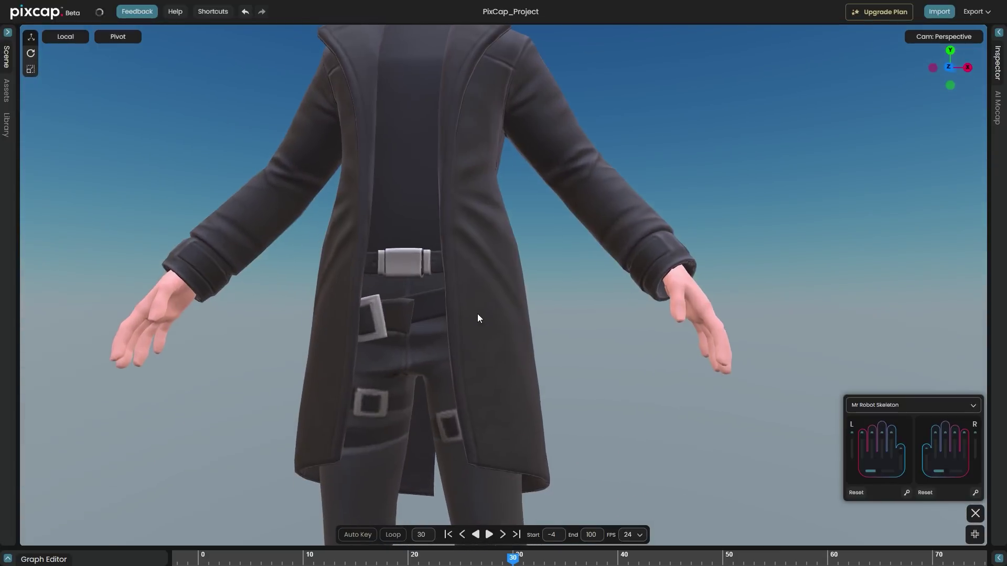
{"action": "left_click_drag", "start_coordinate": [853, 446], "coordinate": [851, 446]}
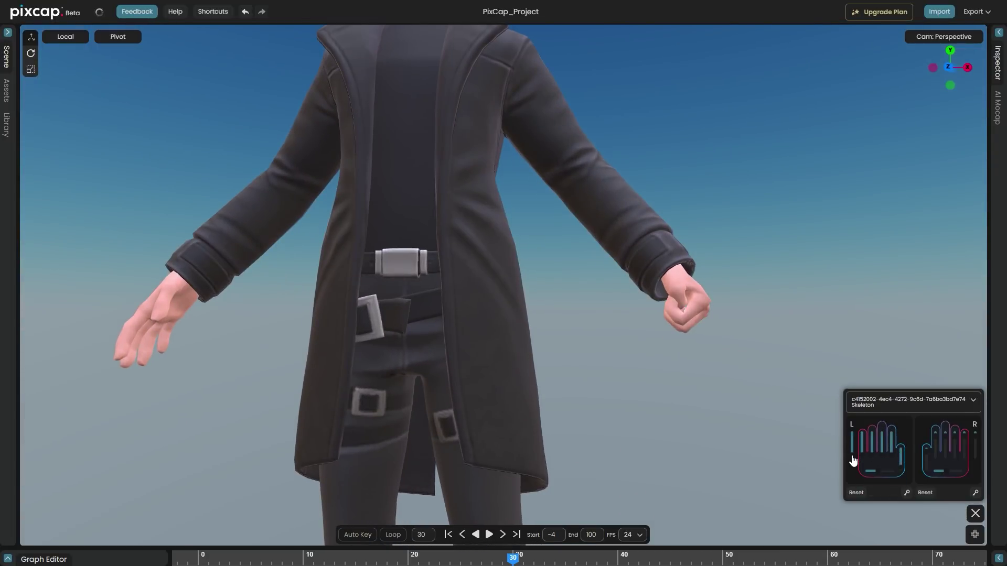
{"action": "left_click_drag", "start_coordinate": [972, 440], "coordinate": [975, 461]}
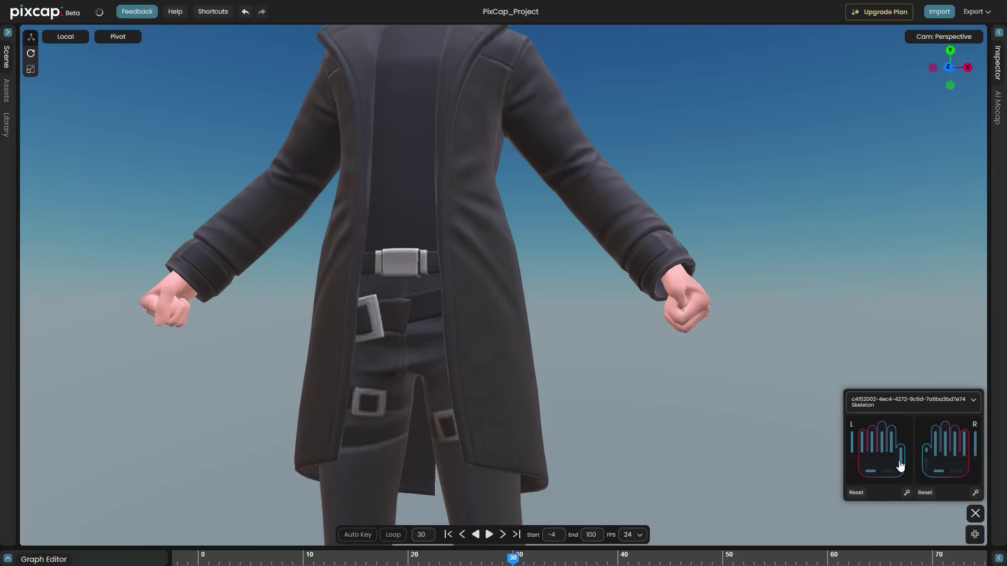
{"action": "right_click_drag", "start_coordinate": [663, 310], "coordinate": [533, 320]}
{"action": "left_click_drag", "start_coordinate": [533, 320], "coordinate": [456, 364]}
{"action": "scroll", "coordinate": [455, 364], "scroll_direction": "up", "scroll_amount": 3}
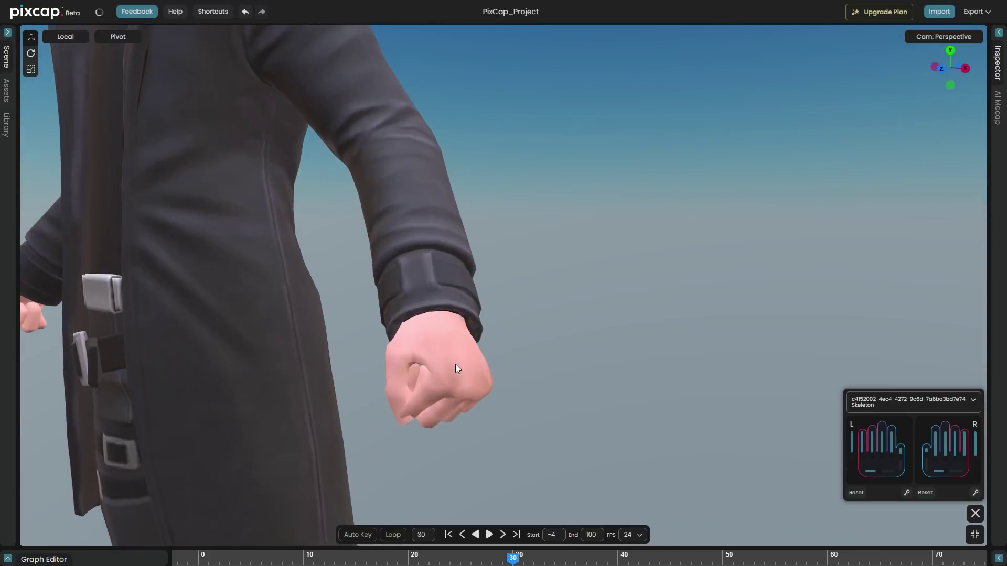
{"action": "right_click_drag", "start_coordinate": [456, 364], "coordinate": [556, 342]}
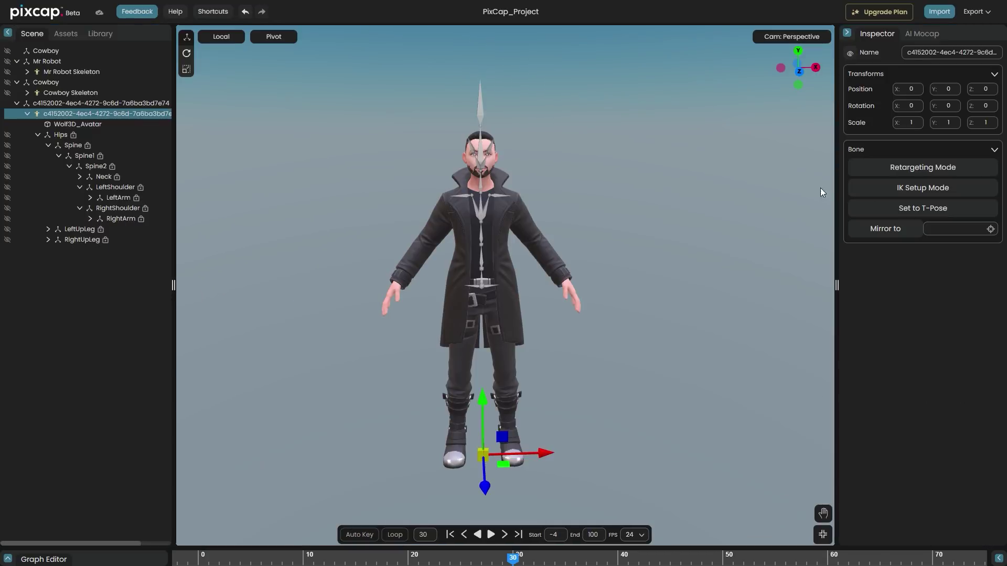
Add IK targets to the avatar's right hand, left hand and right foot, and save the setup.
{"action": "left_click", "coordinate": [923, 188]}
{"action": "scroll", "coordinate": [506, 284], "scroll_direction": "up", "scroll_amount": 3}
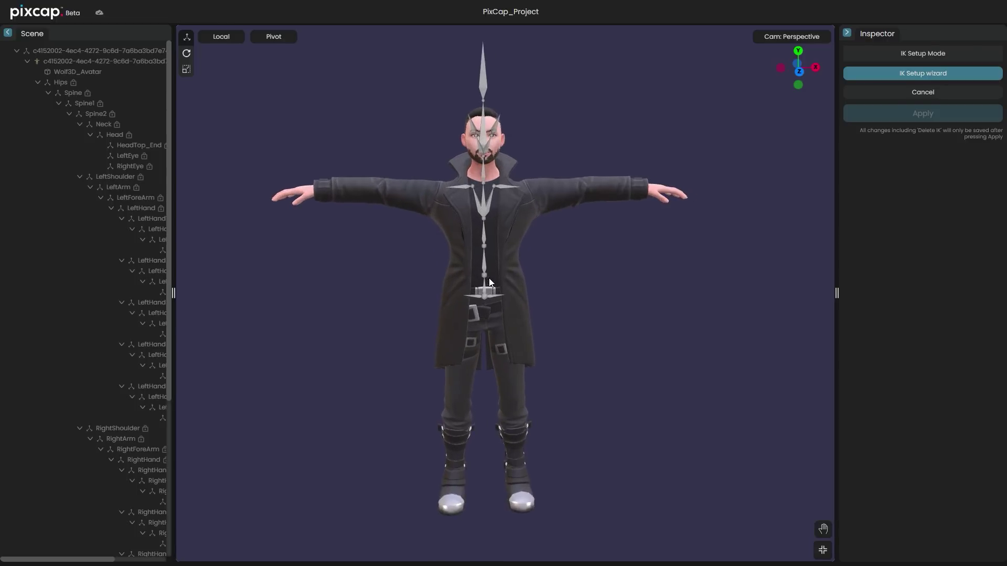
{"action": "left_click", "coordinate": [936, 68]}
{"action": "left_click", "coordinate": [364, 224]}
{"action": "left_click", "coordinate": [364, 251]}
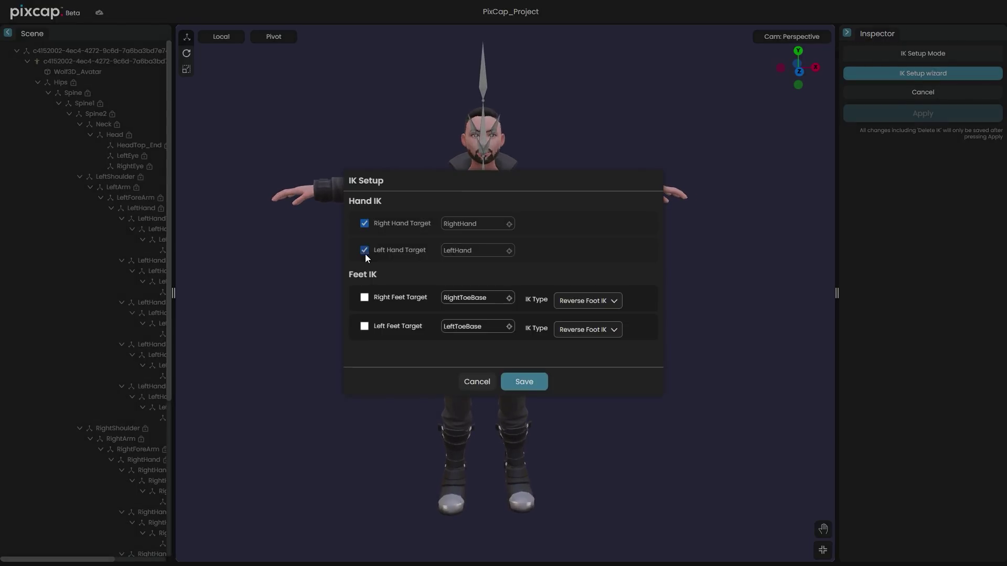
{"action": "left_click", "coordinate": [364, 297]}
{"action": "left_click", "coordinate": [524, 382]}
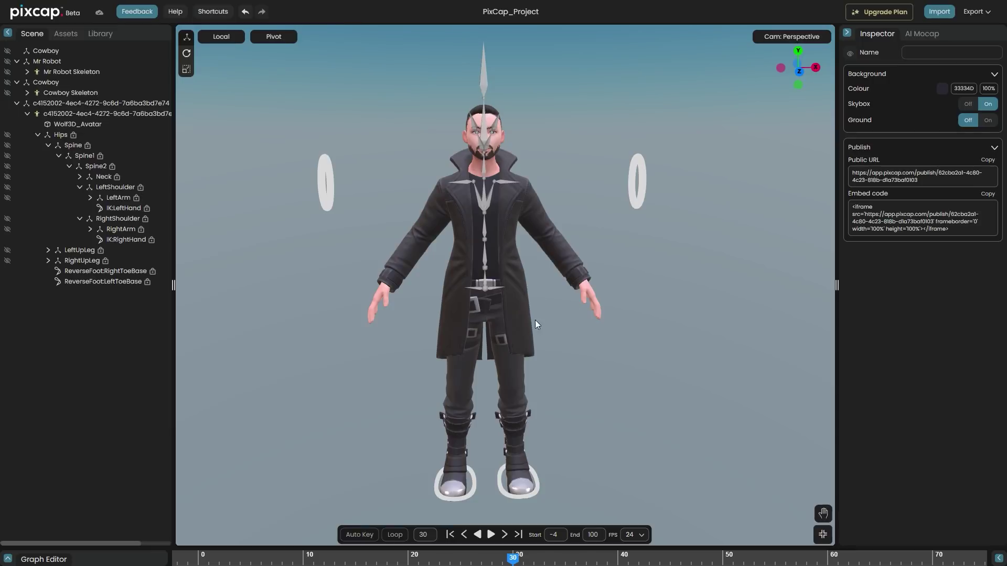
Pull the left hand down with its IK control, lower the hips, and blend the left hand FK/IK.
{"action": "left_click_drag", "start_coordinate": [535, 320], "coordinate": [637, 16]}
{"action": "left_click", "coordinate": [632, 84]}
{"action": "left_click_drag", "start_coordinate": [601, 94], "coordinate": [505, 177]}
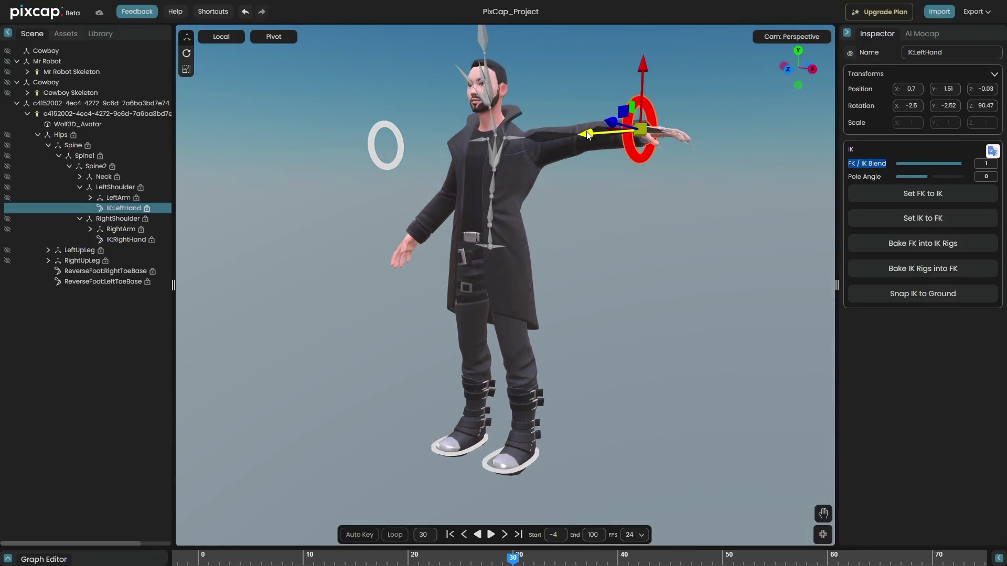
{"action": "mouse_move", "coordinate": [572, 136]}
{"action": "left_mouse_down"}
{"action": "mouse_move", "coordinate": [587, 134]}
{"action": "mouse_move", "coordinate": [577, 135]}
{"action": "left_mouse_up"}
{"action": "left_click_drag", "start_coordinate": [569, 155], "coordinate": [549, 274]}
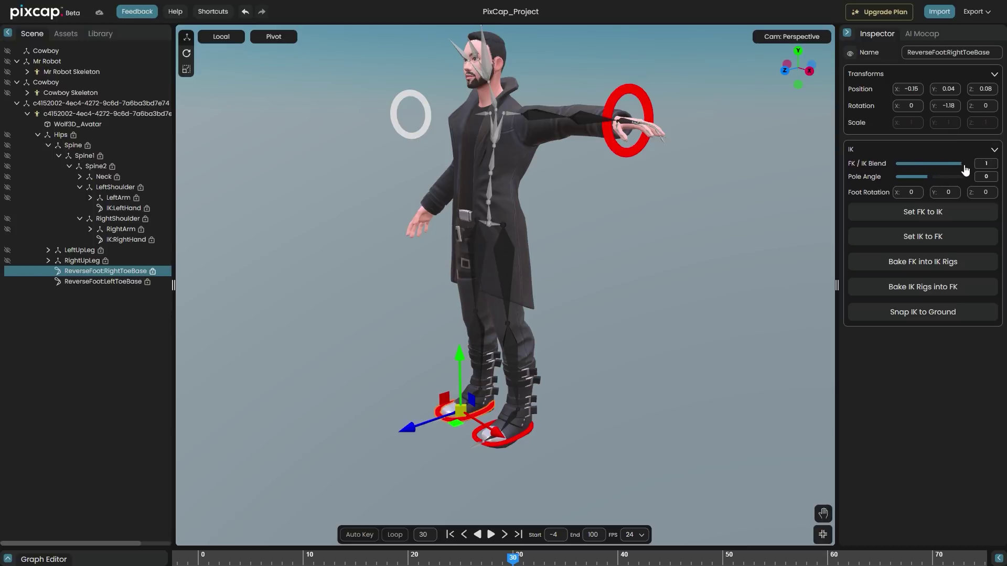
{"action": "left_click", "coordinate": [488, 222]}
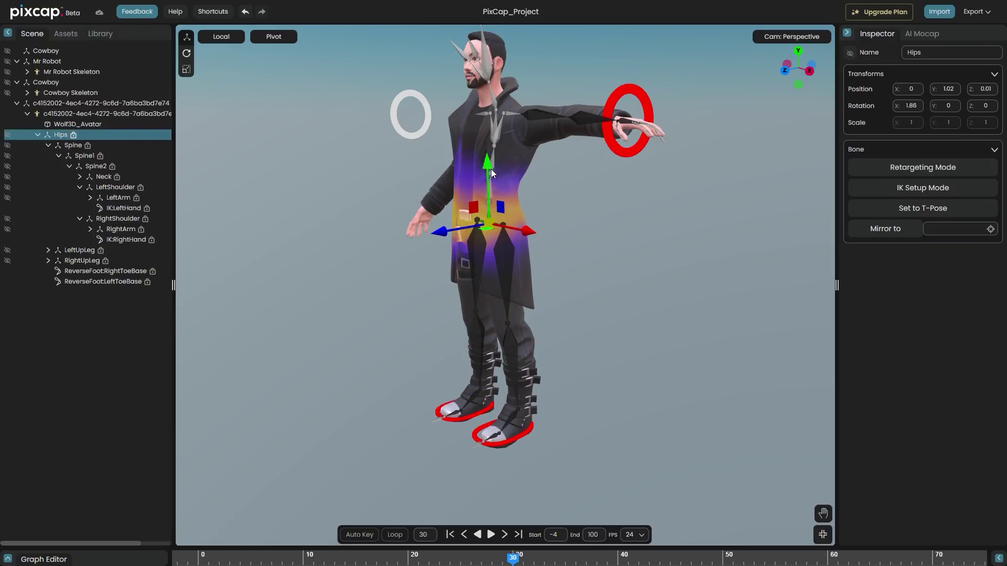
{"action": "left_click_drag", "start_coordinate": [488, 166], "coordinate": [483, 235]}
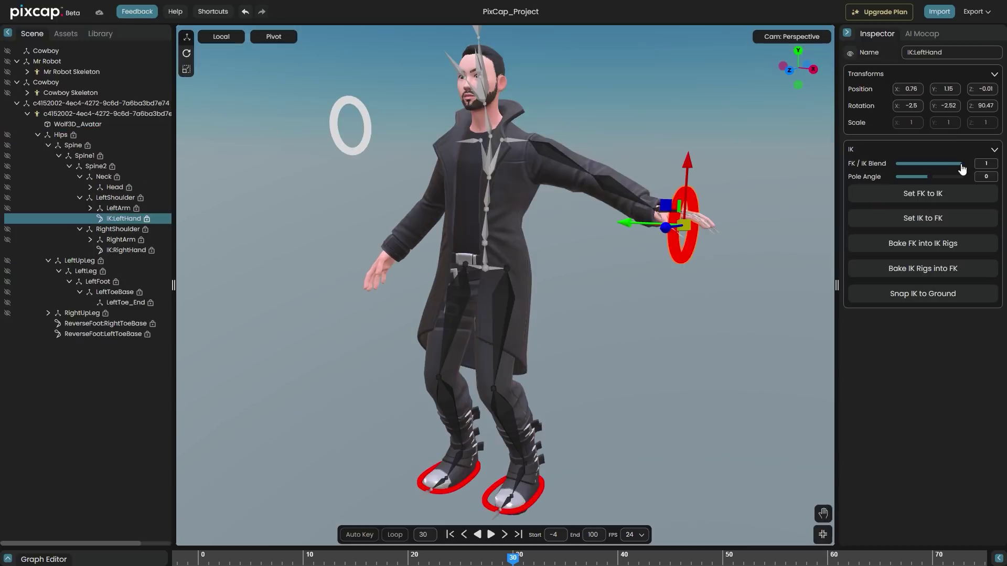
{"action": "left_click_drag", "start_coordinate": [965, 164], "coordinate": [919, 167]}
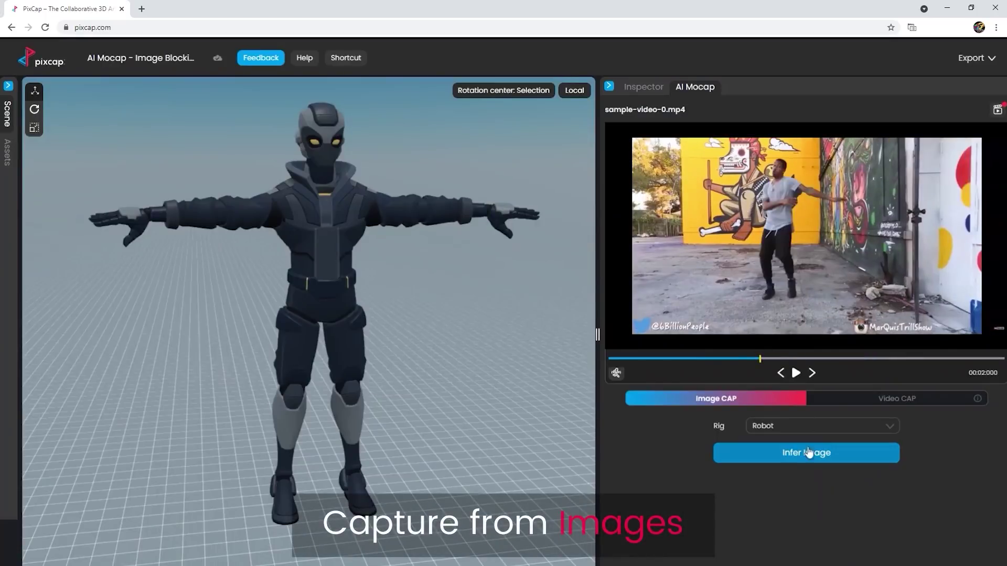
Pause sample-video-0.mp4 on the kneeling lunge frame and infer the robot's matching pose.
{"action": "left_click", "coordinate": [808, 452]}
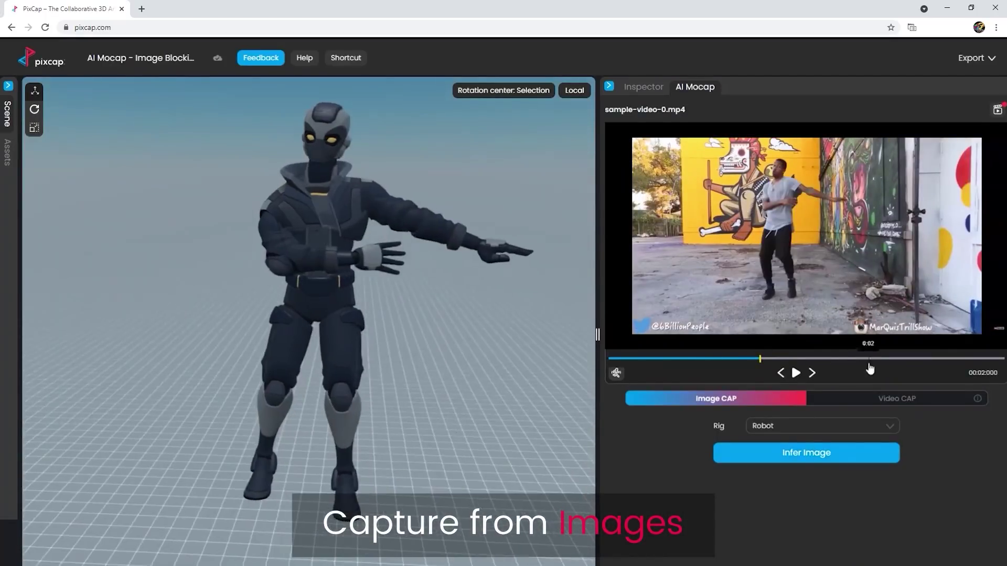
{"action": "left_click", "coordinate": [797, 382]}
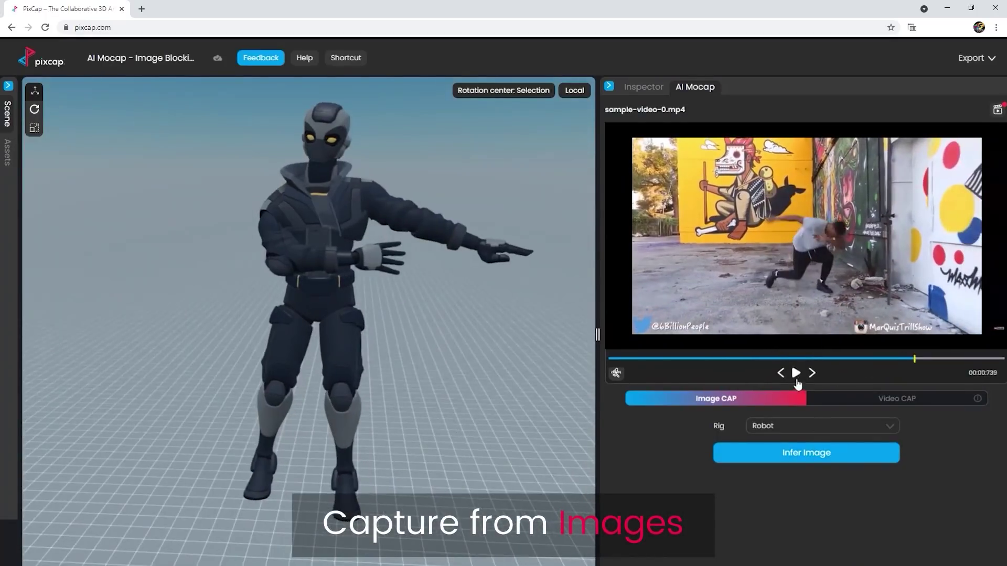
{"action": "left_click", "coordinate": [800, 464]}
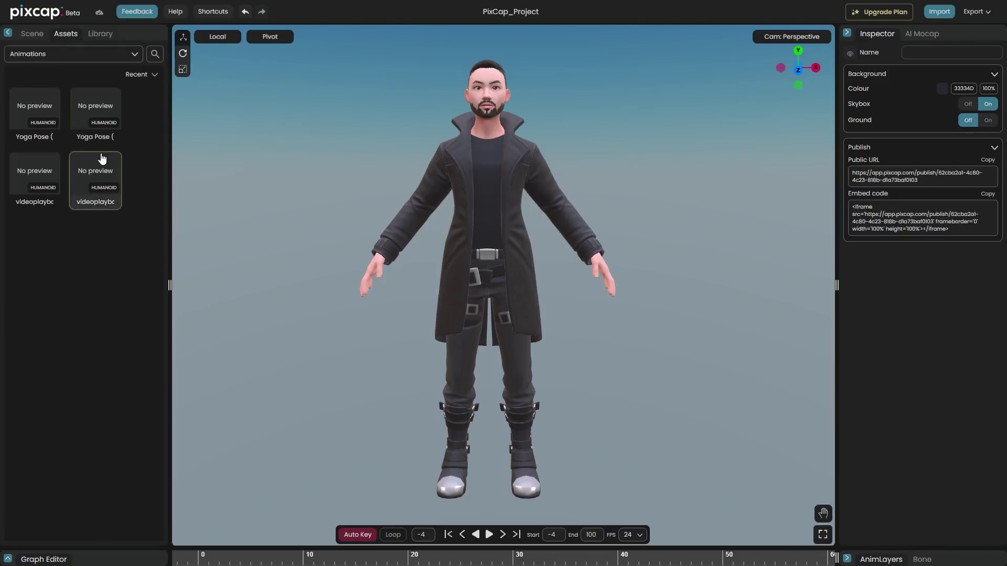
Apply the Yoga Pose mocap clip to the avatar's rig and rewind the animation to its start.
{"action": "left_click", "coordinate": [92, 112]}
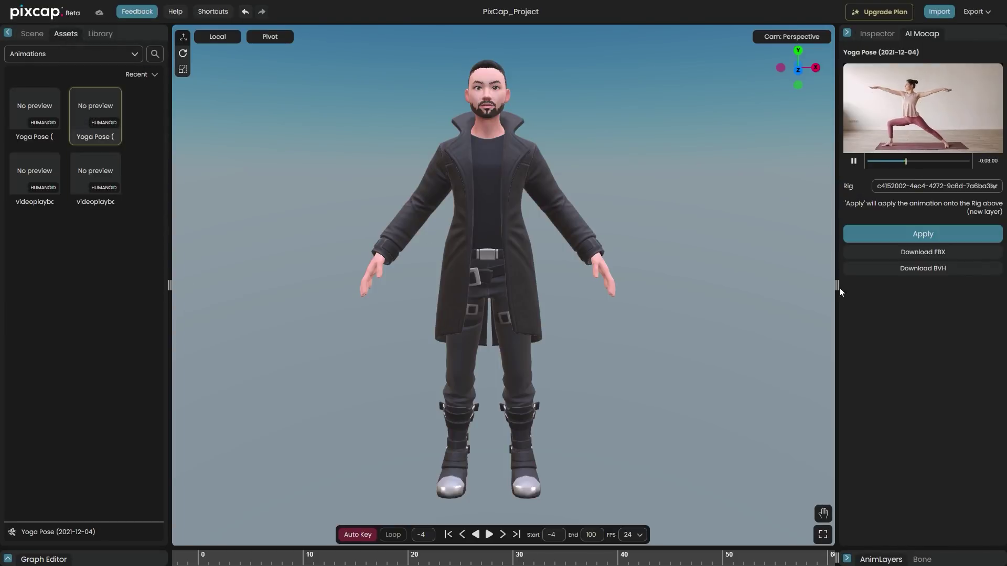
{"action": "left_click_drag", "start_coordinate": [837, 288], "coordinate": [600, 308]}
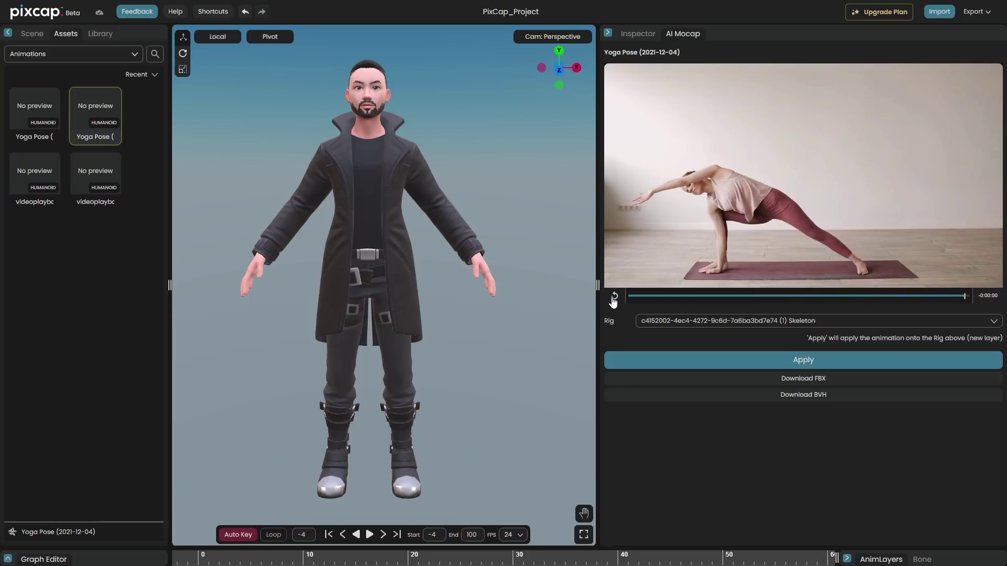
{"action": "left_click", "coordinate": [785, 362]}
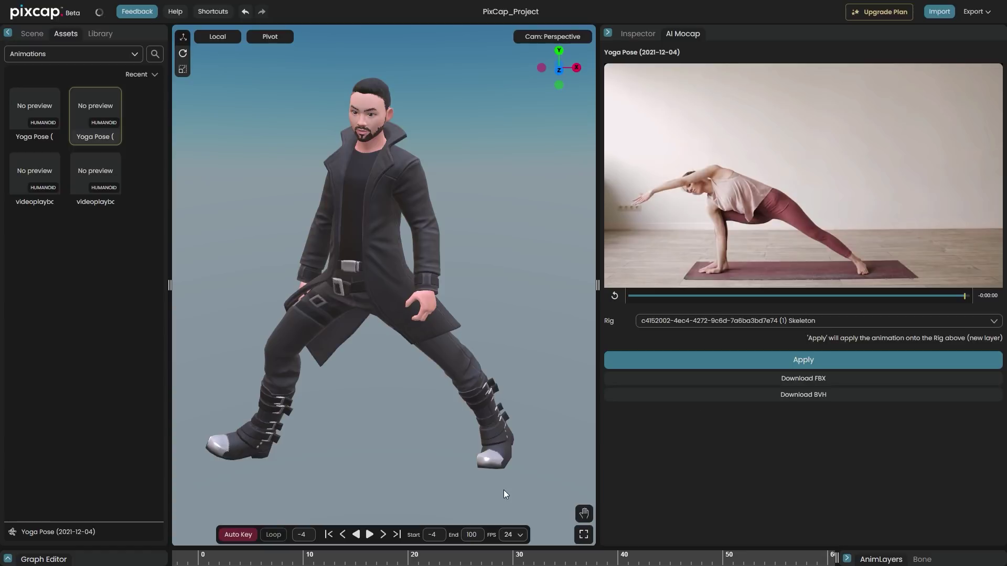
{"action": "left_click_drag", "start_coordinate": [266, 561], "coordinate": [376, 559]}
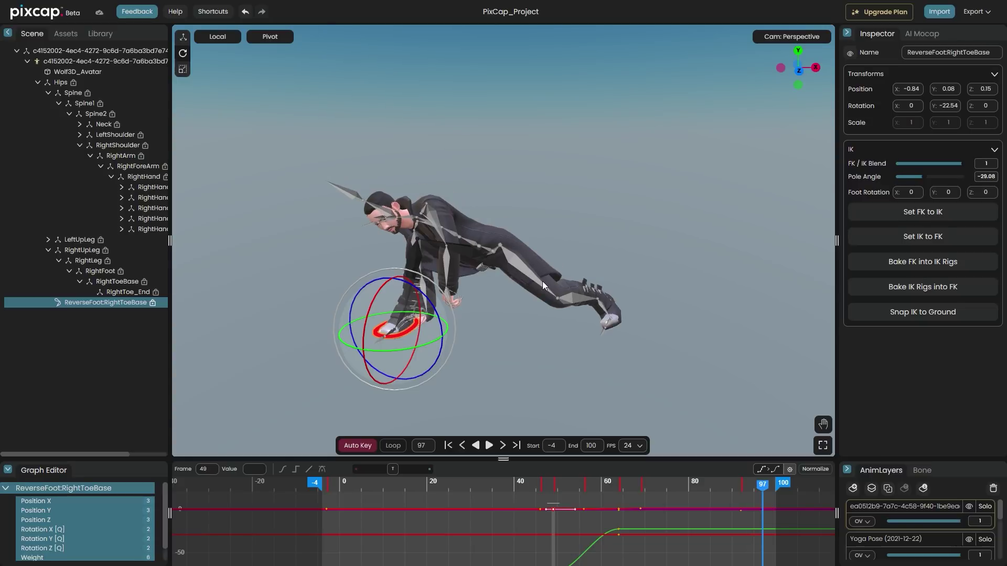
Select the LeftUpLeg bone, reduce its keyframes from 0 to 100, preview, then undo.
{"action": "left_click", "coordinate": [542, 282]}
{"action": "left_click", "coordinate": [622, 319]}
{"action": "left_click", "coordinate": [541, 283]}
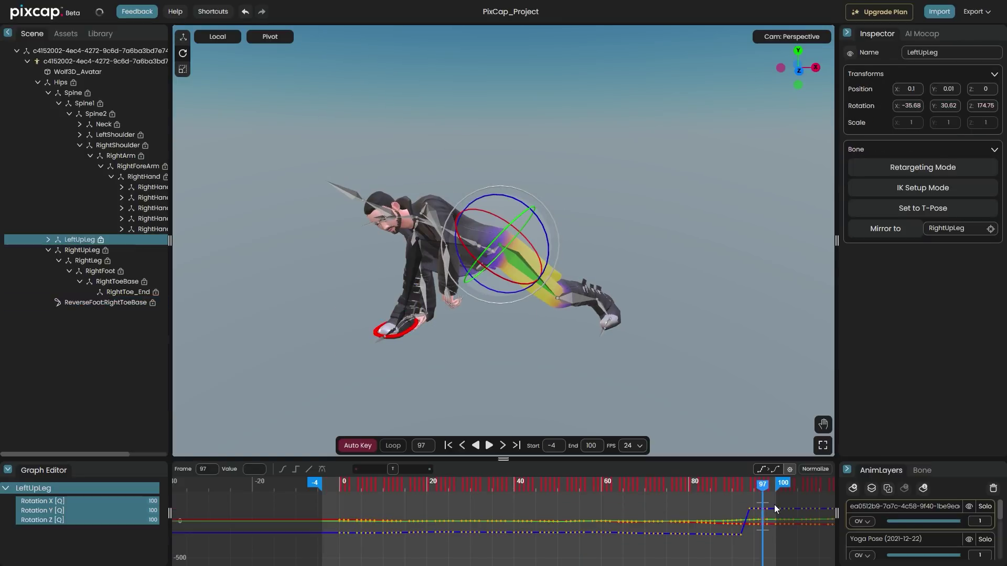
{"action": "left_click_drag", "start_coordinate": [774, 505], "coordinate": [659, 521]}
{"action": "left_click_drag", "start_coordinate": [442, 510], "coordinate": [341, 492]}
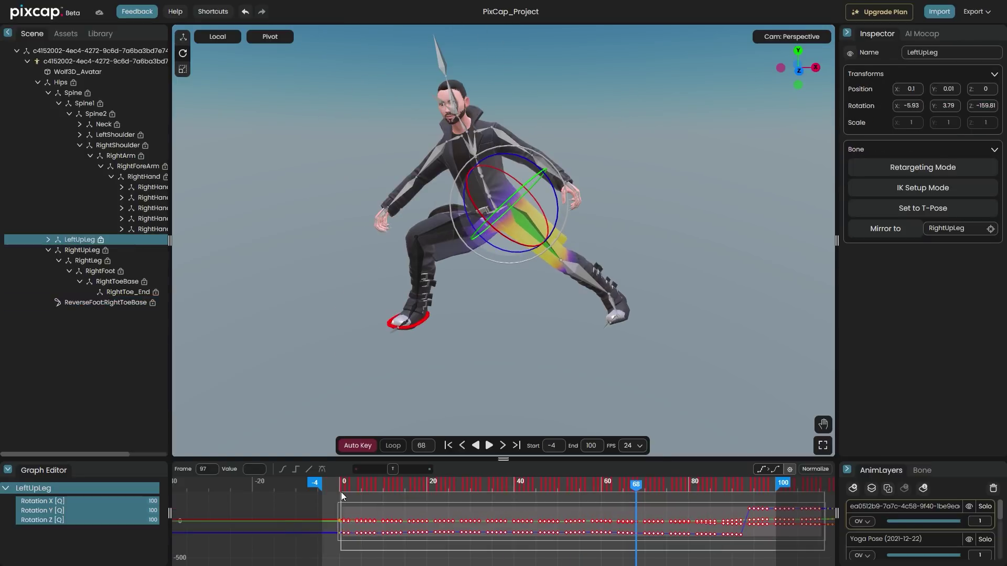
{"action": "left_click_drag", "start_coordinate": [766, 480], "coordinate": [740, 545]}
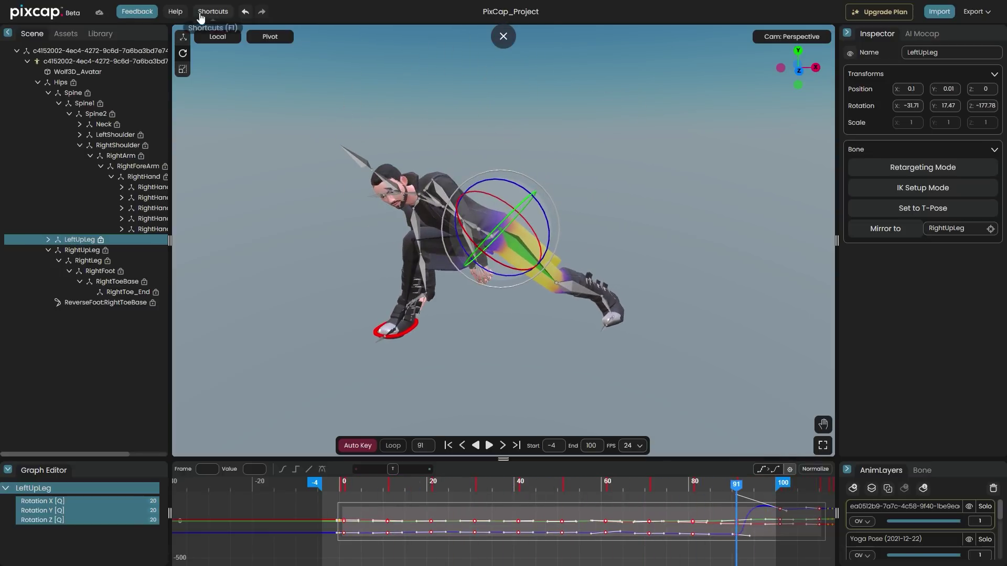
{"action": "left_click", "coordinate": [245, 11]}
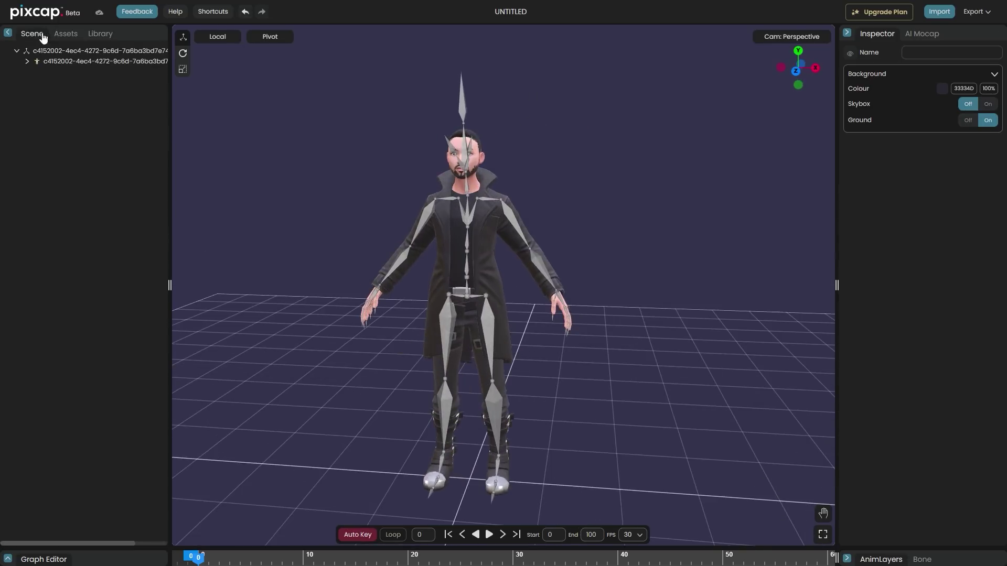
Save a foot IK setup for the new avatar and lower its hips into a crouch.
{"action": "left_click", "coordinate": [504, 385]}
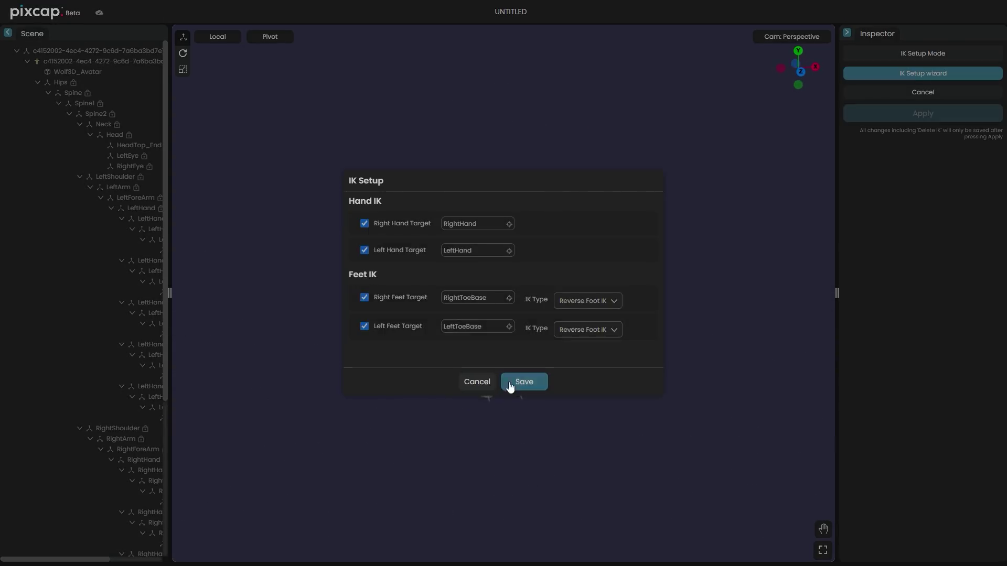
{"action": "left_click", "coordinate": [510, 383]}
{"action": "left_click", "coordinate": [515, 462]}
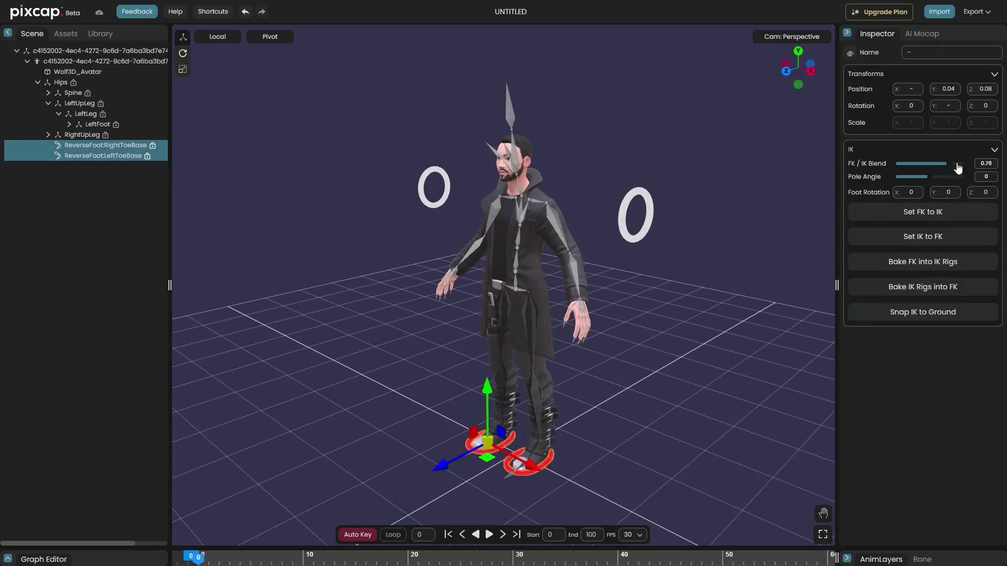
{"action": "left_click", "coordinate": [547, 472]}
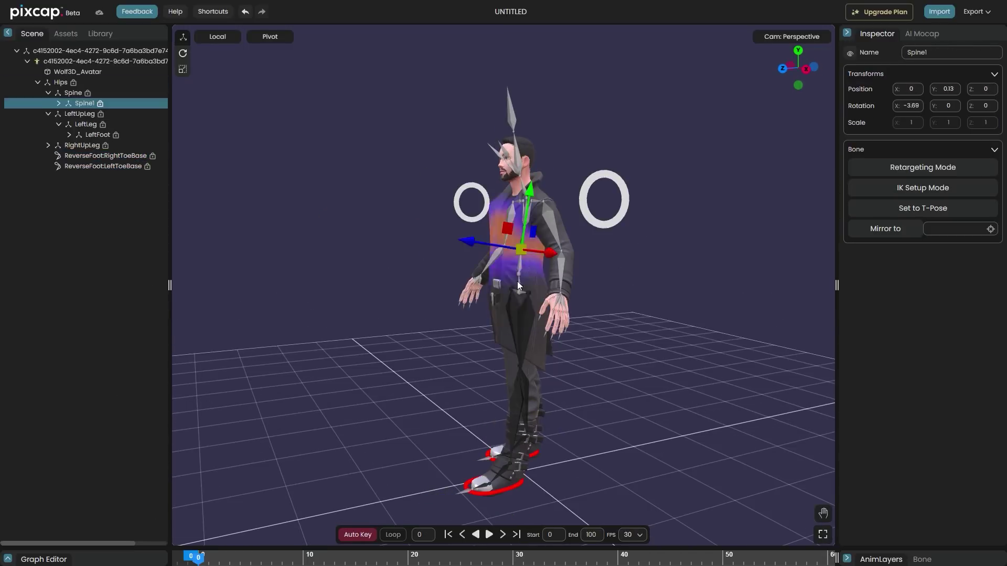
{"action": "left_click_drag", "start_coordinate": [522, 236], "coordinate": [526, 286]}
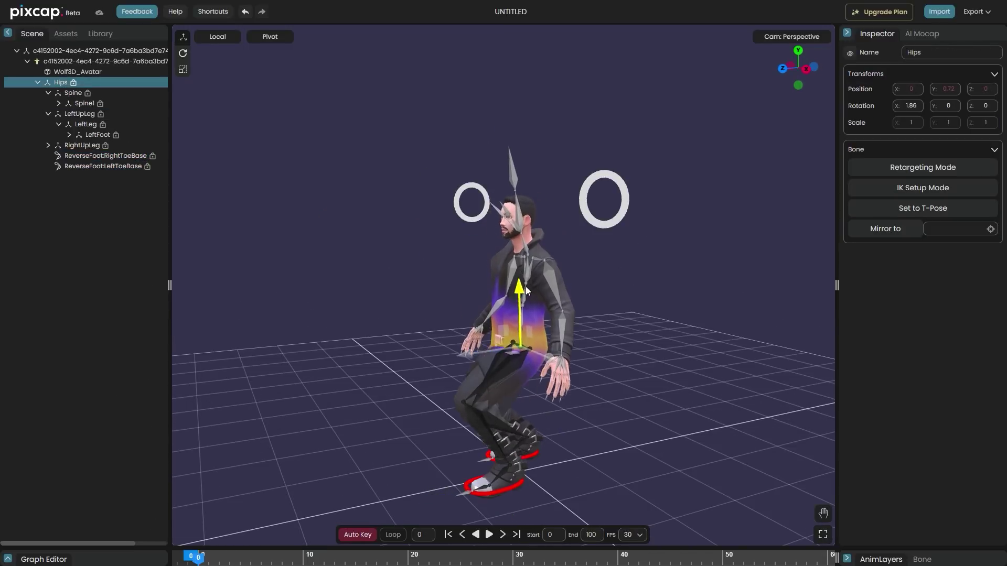
Tilt the hips forward and rotate the avatar's head.
{"action": "key", "text": "e"}
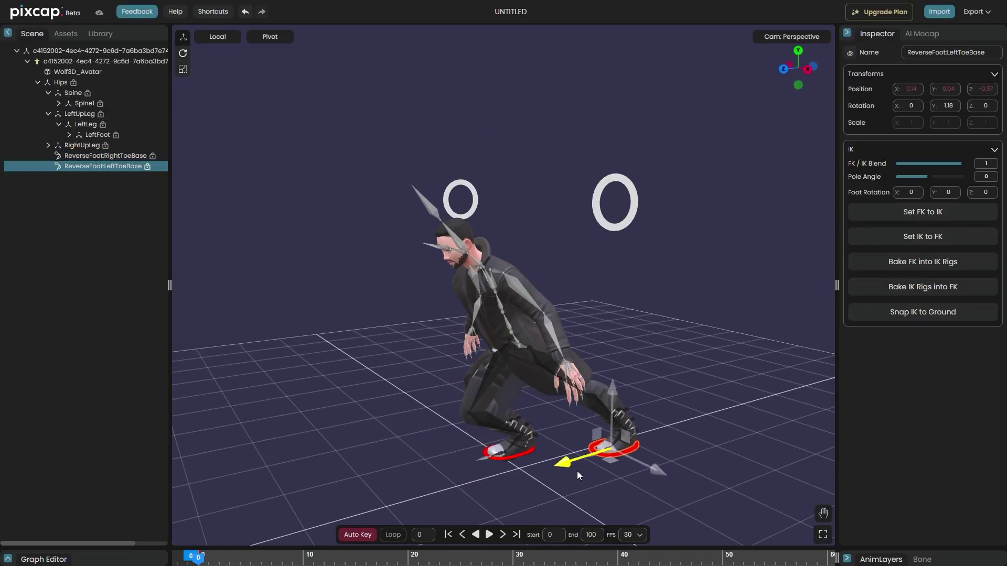
{"action": "left_click", "coordinate": [454, 466]}
{"action": "left_click", "coordinate": [477, 406]}
{"action": "left_click_drag", "start_coordinate": [474, 368], "coordinate": [451, 338]}
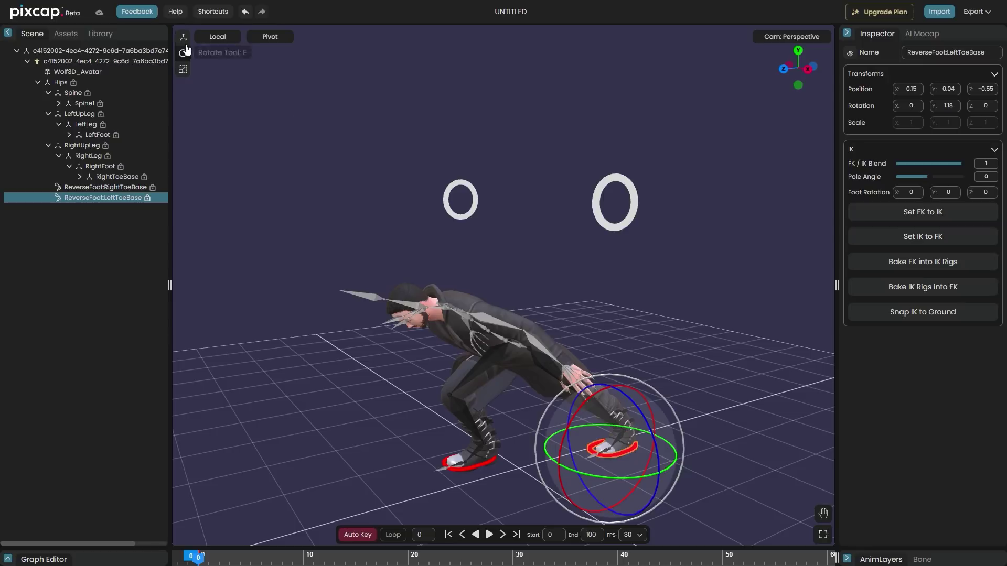
{"action": "left_click", "coordinate": [183, 37]}
{"action": "left_click", "coordinate": [406, 309]}
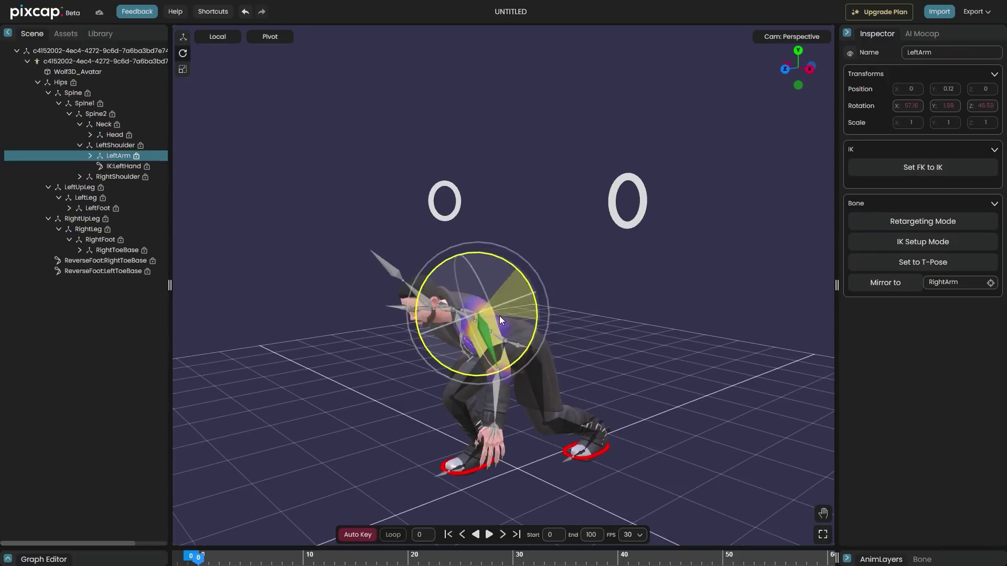
{"action": "left_click_drag", "start_coordinate": [388, 428], "coordinate": [557, 409]}
{"action": "left_click", "coordinate": [601, 289]}
{"action": "left_click_drag", "start_coordinate": [596, 238], "coordinate": [548, 254]}
Select the shoulder, neck, spine and right forearm bones and adjust the right leg's pose.
{"action": "left_click", "coordinate": [554, 300]}
{"action": "left_click", "coordinate": [600, 287]}
{"action": "left_click", "coordinate": [581, 298]}
{"action": "left_click", "coordinate": [595, 293]}
{"action": "left_click", "coordinate": [552, 309]}
{"action": "left_click", "coordinate": [488, 295]}
{"action": "left_click_drag", "start_coordinate": [650, 420], "coordinate": [483, 430]}
Move the right foot IK control left and push the left foot IK target further back.
{"action": "left_click", "coordinate": [477, 446]}
{"action": "left_click", "coordinate": [485, 487]}
{"action": "key", "text": "w"}
{"action": "left_click_drag", "start_coordinate": [543, 487], "coordinate": [500, 489]}
{"action": "left_click", "coordinate": [519, 459]}
{"action": "left_click_drag", "start_coordinate": [682, 419], "coordinate": [589, 422]}
{"action": "left_click_drag", "start_coordinate": [546, 479], "coordinate": [568, 479]}
Rotate the left arm and bend the left forearm into the crouching pose.
{"action": "left_click_drag", "start_coordinate": [451, 406], "coordinate": [543, 406]}
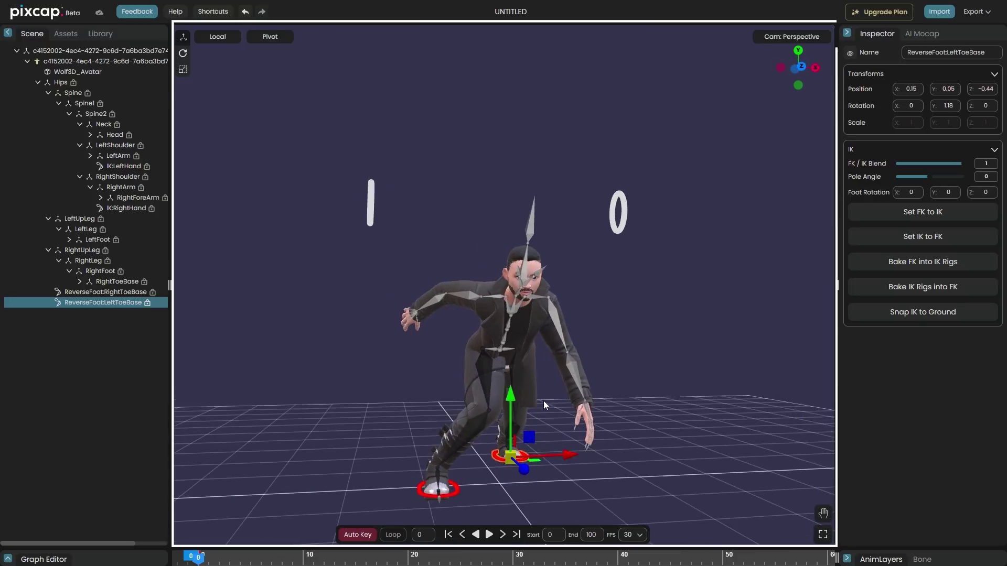
{"action": "left_click", "coordinate": [553, 309]}
{"action": "key", "text": "e"}
{"action": "left_click_drag", "start_coordinate": [484, 307], "coordinate": [491, 293]}
{"action": "left_click", "coordinate": [571, 363]}
{"action": "left_click_drag", "start_coordinate": [589, 419], "coordinate": [570, 412]}
{"action": "left_click", "coordinate": [571, 411]}
{"action": "left_click_drag", "start_coordinate": [468, 343], "coordinate": [580, 341]}
From a side view, rotate the right thigh slightly and turn the right foot IK target.
{"action": "left_click", "coordinate": [511, 307]}
{"action": "left_click_drag", "start_coordinate": [531, 257], "coordinate": [516, 266]}
{"action": "left_click", "coordinate": [483, 314]}
{"action": "left_click", "coordinate": [515, 420]}
{"action": "left_click", "coordinate": [517, 351]}
{"action": "left_click_drag", "start_coordinate": [538, 318], "coordinate": [537, 322]}
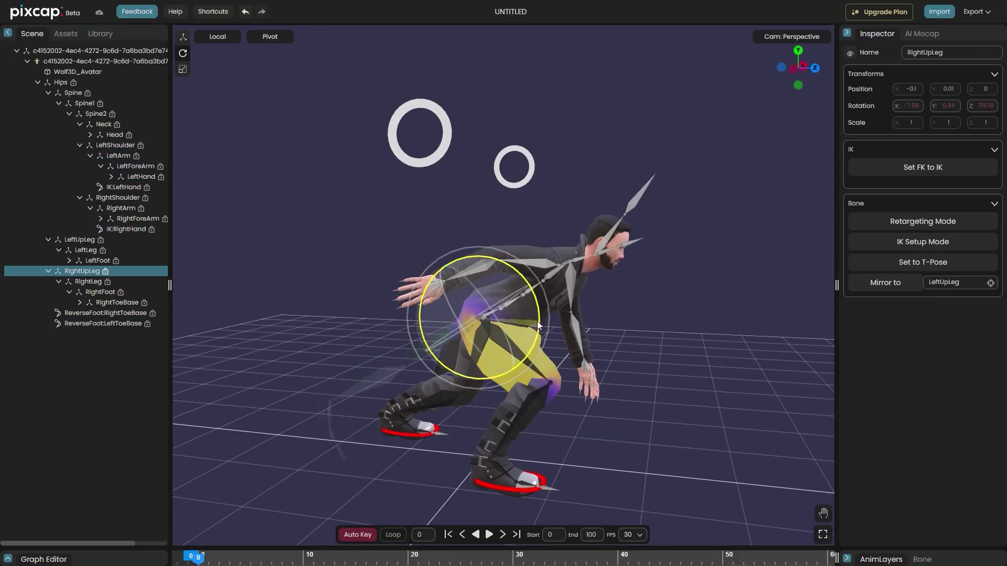
{"action": "left_click", "coordinate": [506, 488]}
{"action": "left_click_drag", "start_coordinate": [479, 428], "coordinate": [500, 428]}
Set the right knee pole angle to -18 and shift the left foot IK target left.
{"action": "left_click_drag", "start_coordinate": [604, 375], "coordinate": [488, 375]}
{"action": "left_click", "coordinate": [421, 443]}
{"action": "left_click_drag", "start_coordinate": [930, 178], "coordinate": [923, 178]}
{"action": "left_click", "coordinate": [518, 406]}
{"action": "key", "text": "w"}
{"action": "left_click_drag", "start_coordinate": [557, 407], "coordinate": [535, 407]}
Rotate the avatar's right arm slightly to finish the crouch.
{"action": "mouse_move", "coordinate": [548, 373]}
{"action": "left_mouse_down"}
{"action": "mouse_move", "coordinate": [519, 375]}
{"action": "mouse_move", "coordinate": [536, 373]}
{"action": "left_mouse_up"}
{"action": "left_click", "coordinate": [459, 262]}
{"action": "key", "text": "e"}
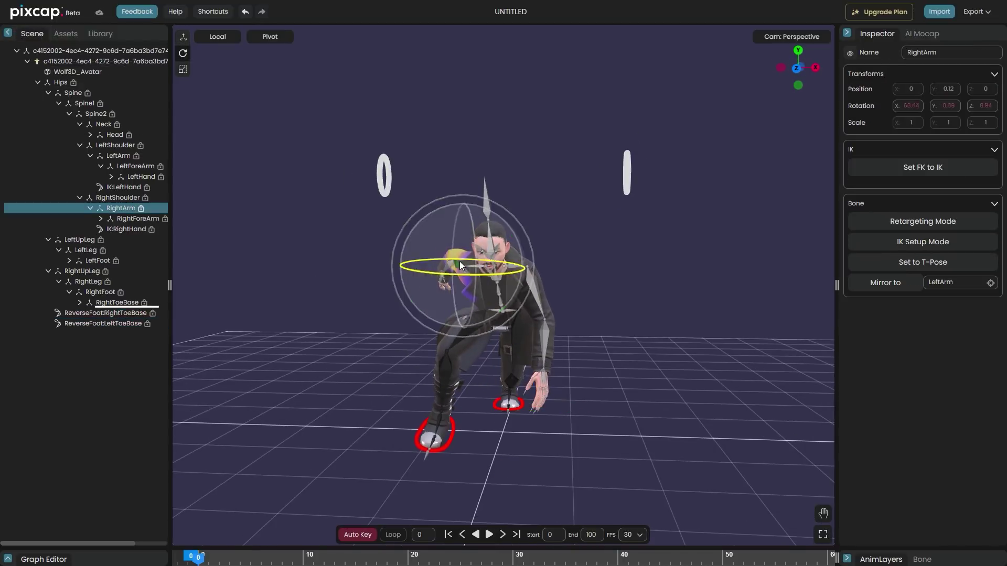
{"action": "left_click_drag", "start_coordinate": [460, 262], "coordinate": [462, 262]}
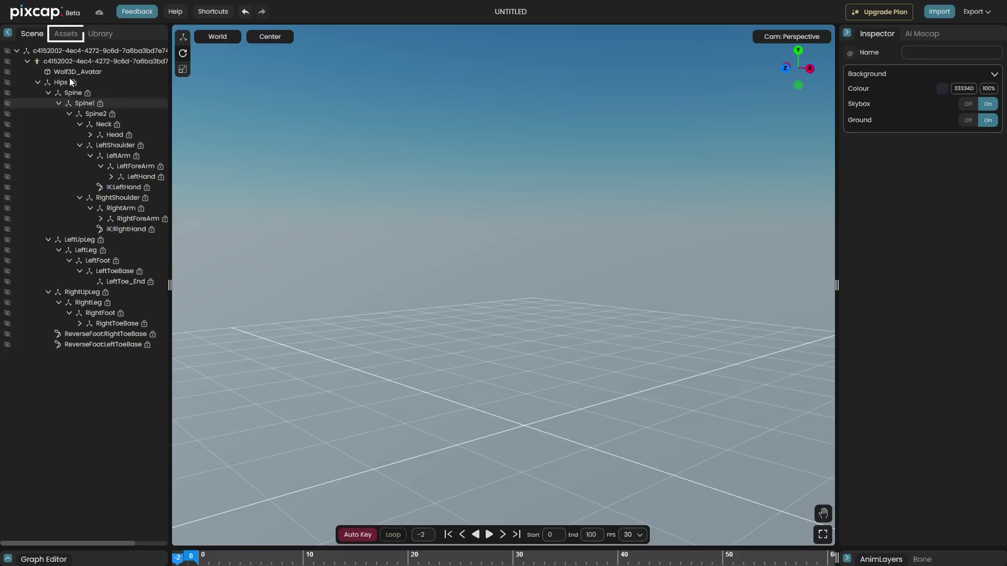
Place the Boss 2 character in the scene and filter assets to the Yoga Pose animation.
{"action": "left_click", "coordinate": [67, 35]}
{"action": "left_click_drag", "start_coordinate": [26, 119], "coordinate": [549, 350]}
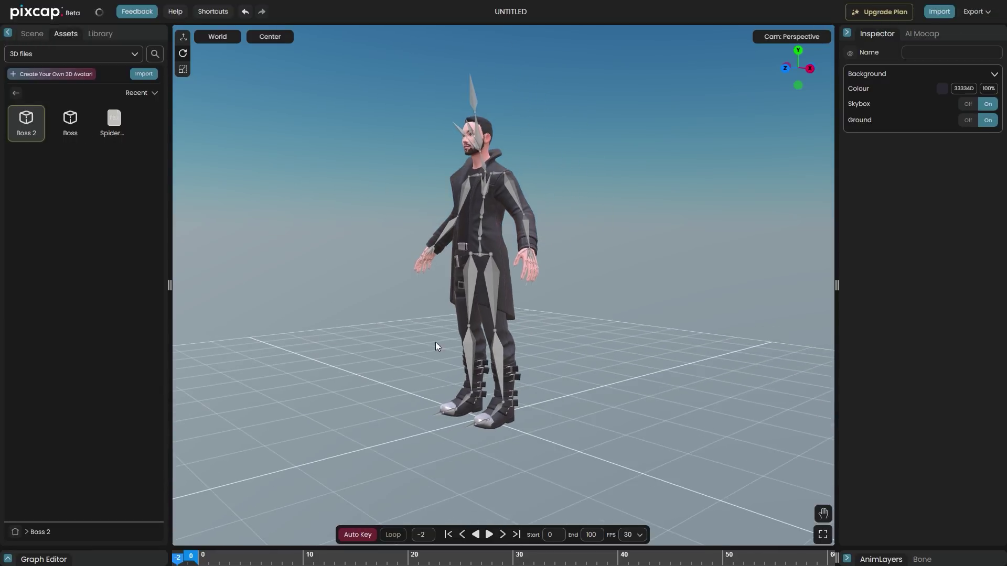
{"action": "left_click", "coordinate": [105, 54]}
{"action": "left_click", "coordinate": [87, 99]}
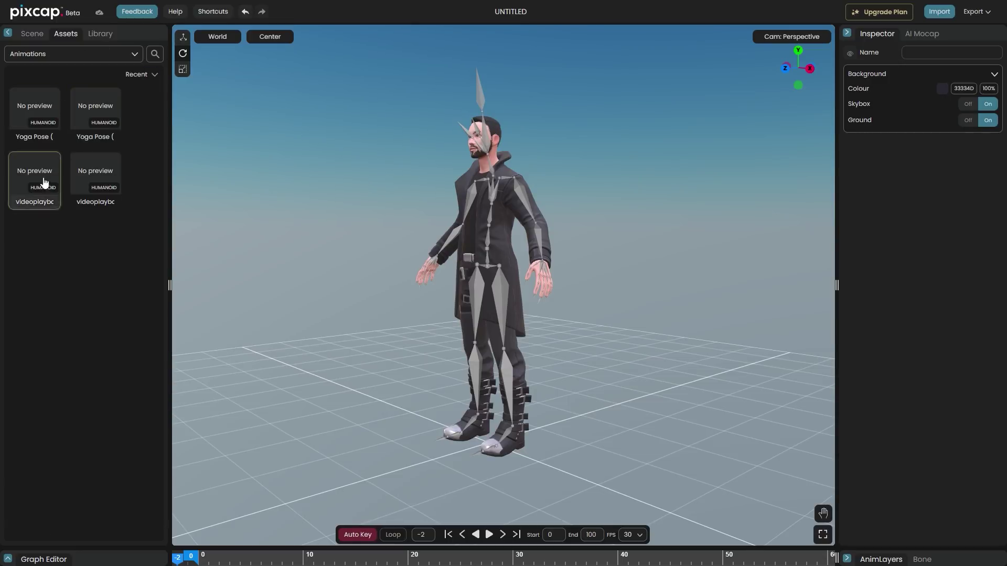
{"action": "left_click", "coordinate": [98, 116]}
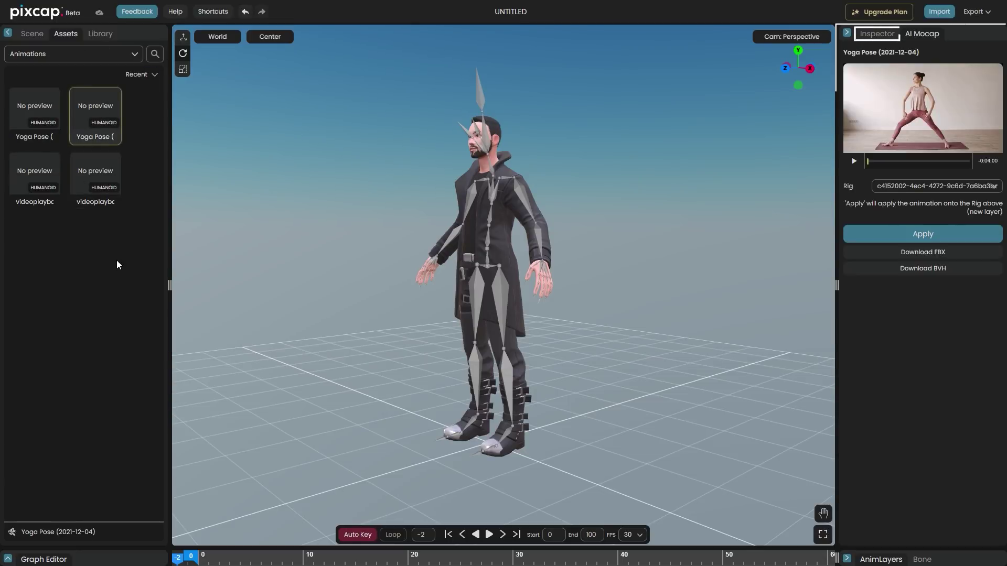
Show the scene properties and select the character's spine and both leg bones.
{"action": "left_click", "coordinate": [100, 34]}
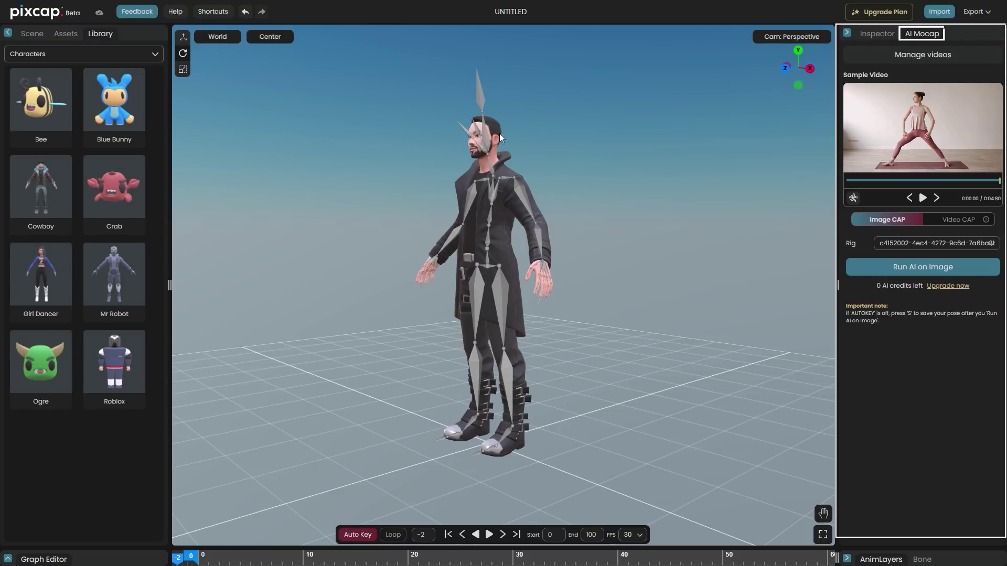
{"action": "left_click", "coordinate": [870, 35]}
{"action": "left_click", "coordinate": [497, 239]}
{"action": "left_click", "coordinate": [502, 362]}
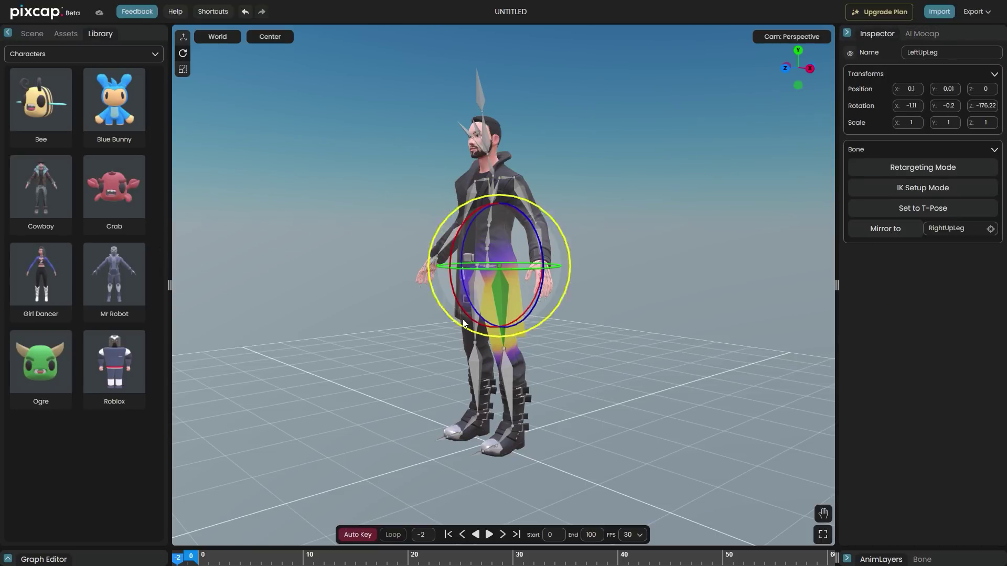
{"action": "left_click", "coordinate": [487, 385]}
Apply the Yoga Pose mocap to the current skeleton rig and scrub through its frames.
{"action": "left_click", "coordinate": [922, 33]}
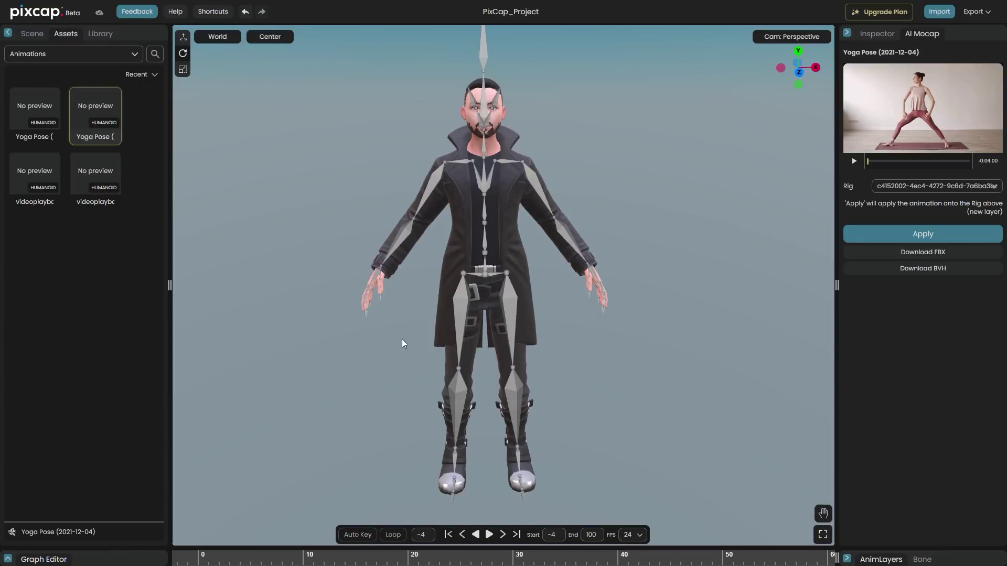
{"action": "left_click", "coordinate": [50, 171]}
{"action": "left_click", "coordinate": [85, 128]}
{"action": "left_click", "coordinate": [854, 162]}
{"action": "left_click", "coordinate": [921, 184]}
{"action": "left_click", "coordinate": [913, 237]}
{"action": "left_click", "coordinate": [922, 234]}
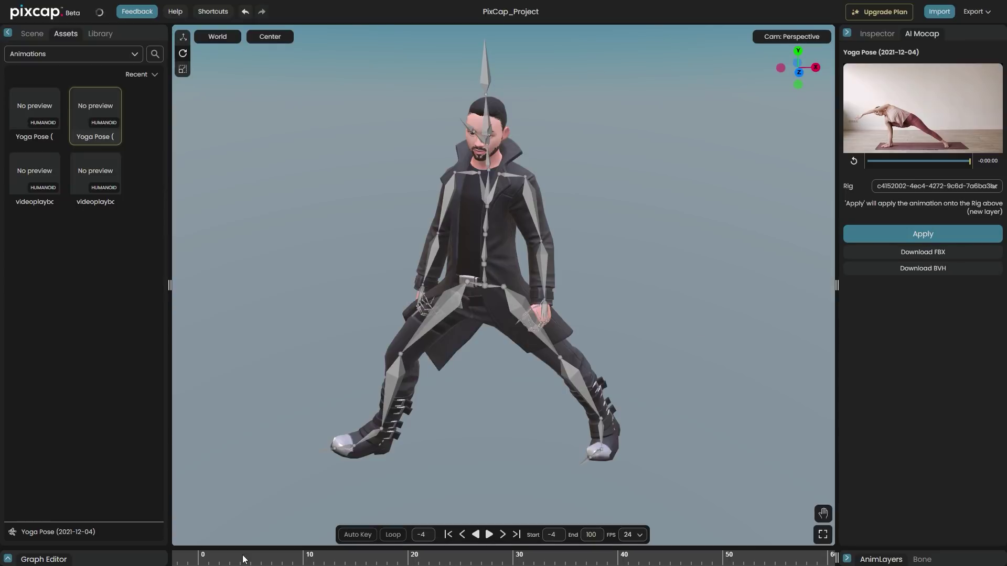
{"action": "left_click_drag", "start_coordinate": [243, 560], "coordinate": [397, 557]}
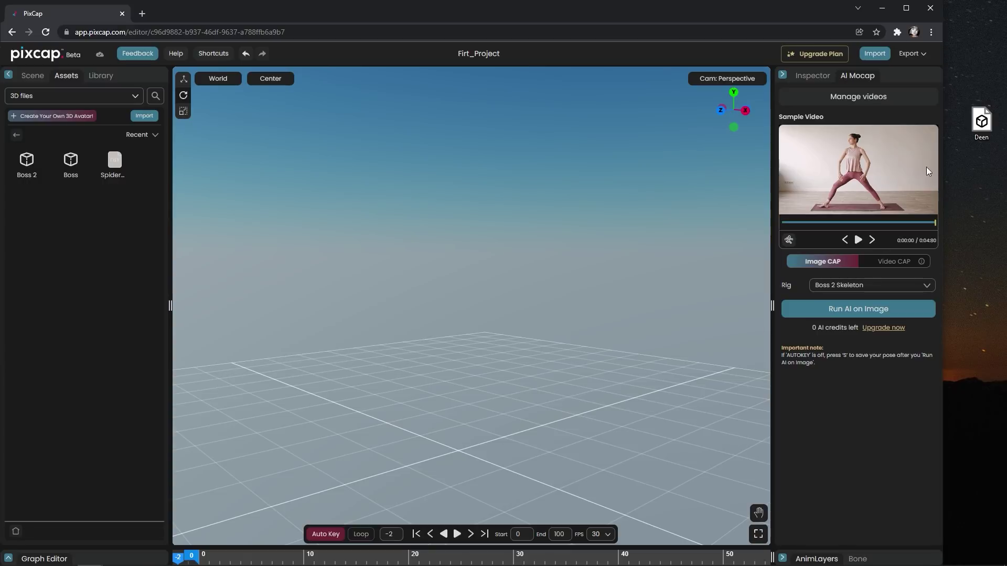
Import Deen.glb, load the Spiderman model from Assets, and select its waist bone.
{"action": "left_click_drag", "start_coordinate": [982, 122], "coordinate": [436, 377]}
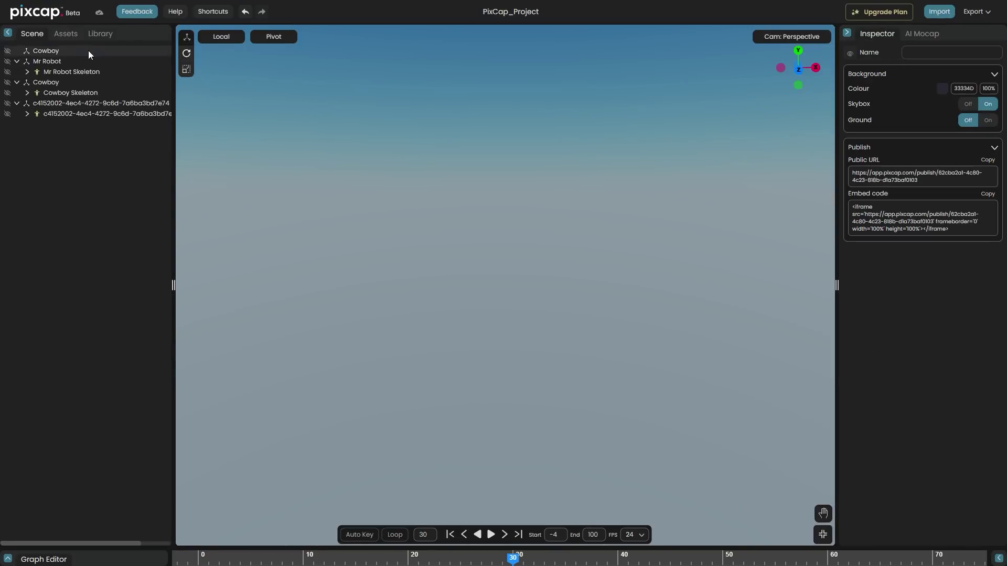
{"action": "left_click", "coordinate": [65, 33]}
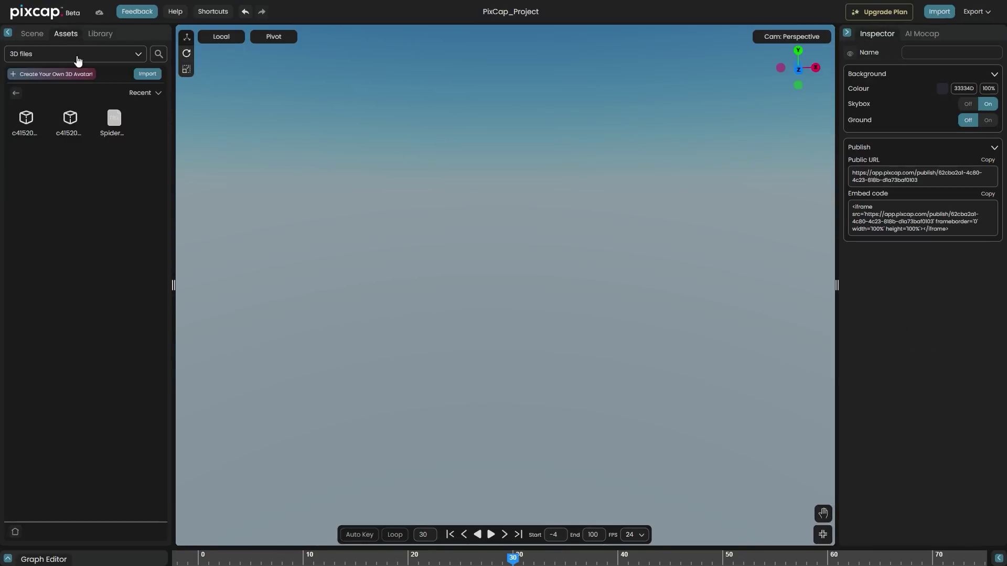
{"action": "double_click", "coordinate": [110, 124]}
{"action": "scroll", "coordinate": [475, 276], "scroll_direction": "up", "scroll_amount": 1}
{"action": "left_click_drag", "start_coordinate": [494, 300], "coordinate": [469, 257]}
{"action": "left_click", "coordinate": [487, 245]}
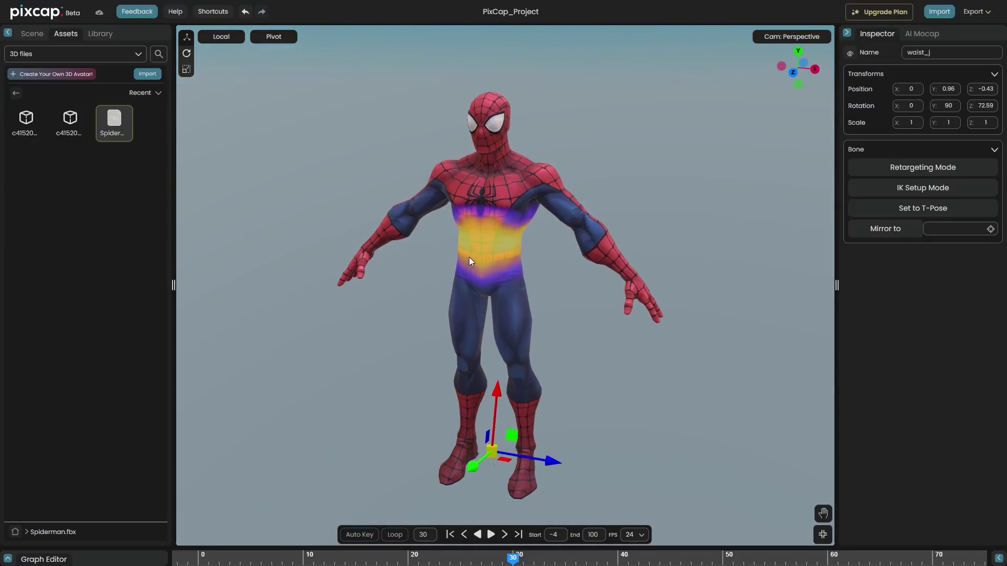
Enter Retargeting Mode and inspect Spiderman's left elbow, palm and wrist joints.
{"action": "left_click", "coordinate": [897, 172]}
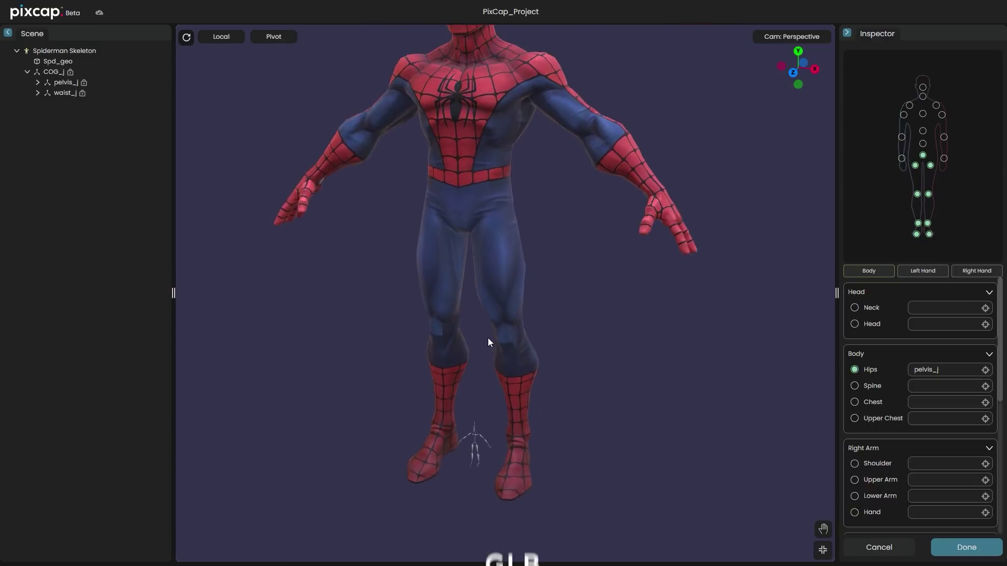
{"action": "left_click", "coordinate": [652, 359]}
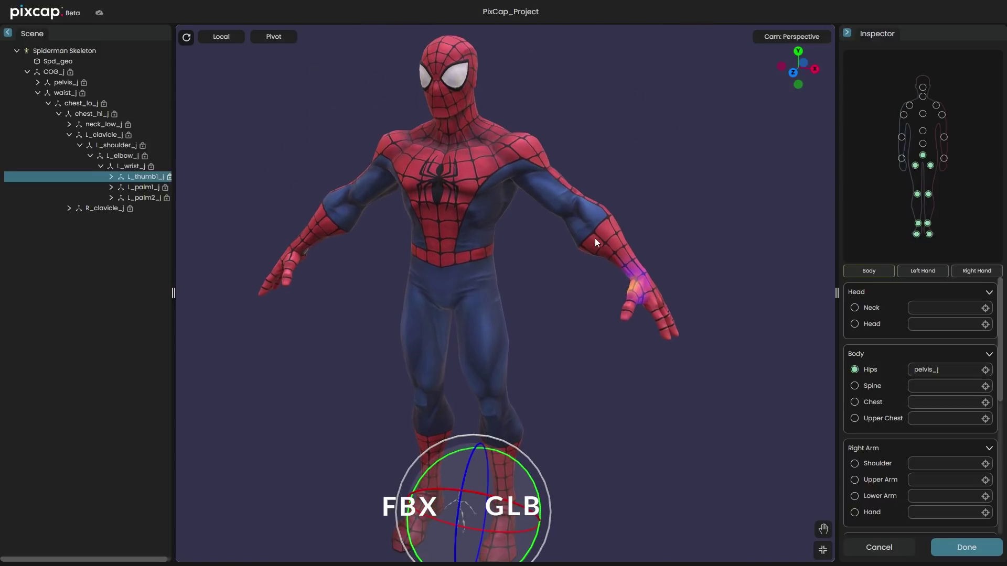
{"action": "left_click", "coordinate": [595, 242]}
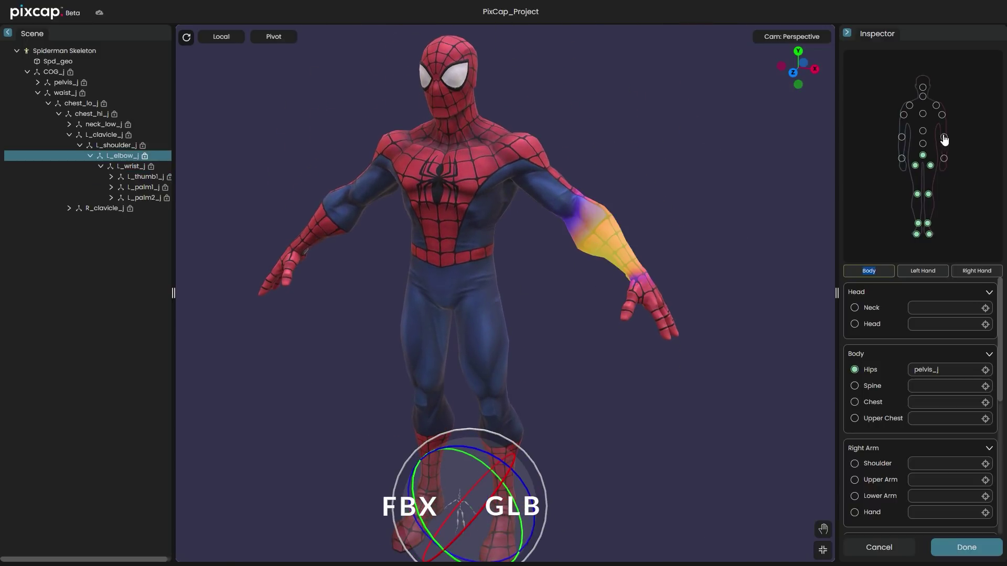
{"action": "left_click", "coordinate": [922, 272]}
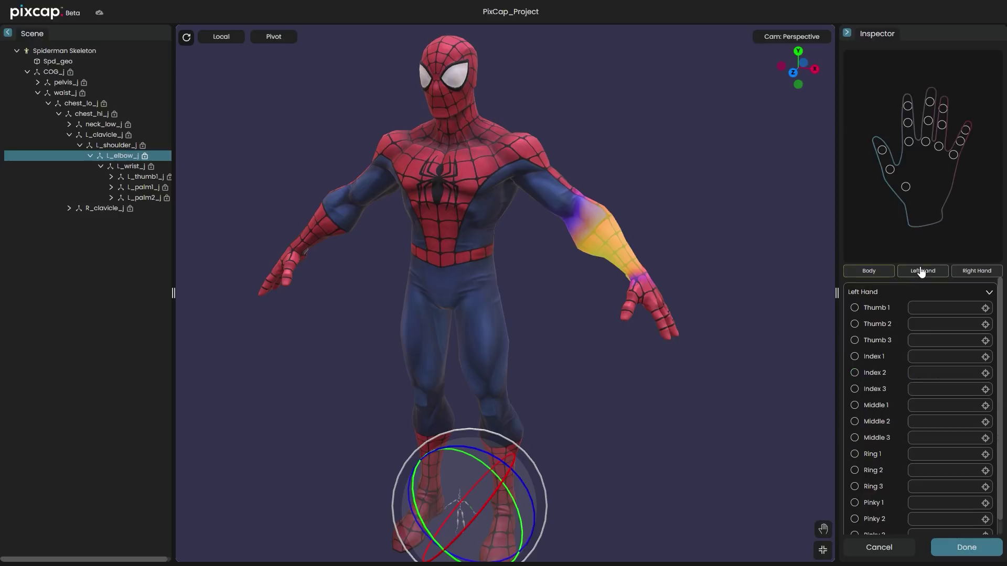
{"action": "left_click", "coordinate": [653, 292]}
{"action": "left_click_drag", "start_coordinate": [652, 292], "coordinate": [564, 335]}
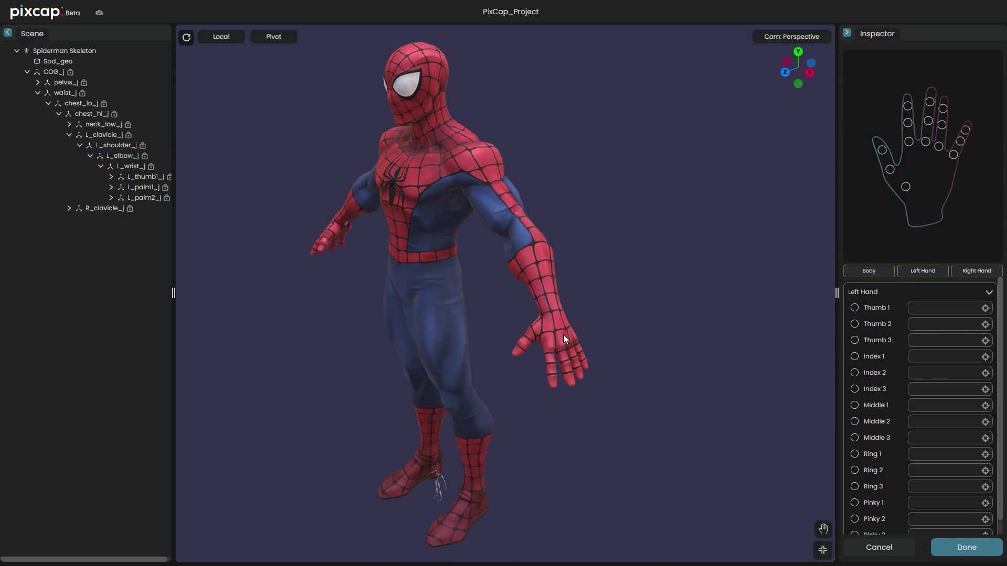
{"action": "left_click", "coordinate": [561, 335]}
{"action": "middle_click_drag", "start_coordinate": [550, 347], "coordinate": [577, 346]}
{"action": "left_click_drag", "start_coordinate": [715, 264], "coordinate": [637, 321]}
{"action": "left_click", "coordinate": [655, 265]}
{"action": "left_click_drag", "start_coordinate": [665, 270], "coordinate": [522, 364]}
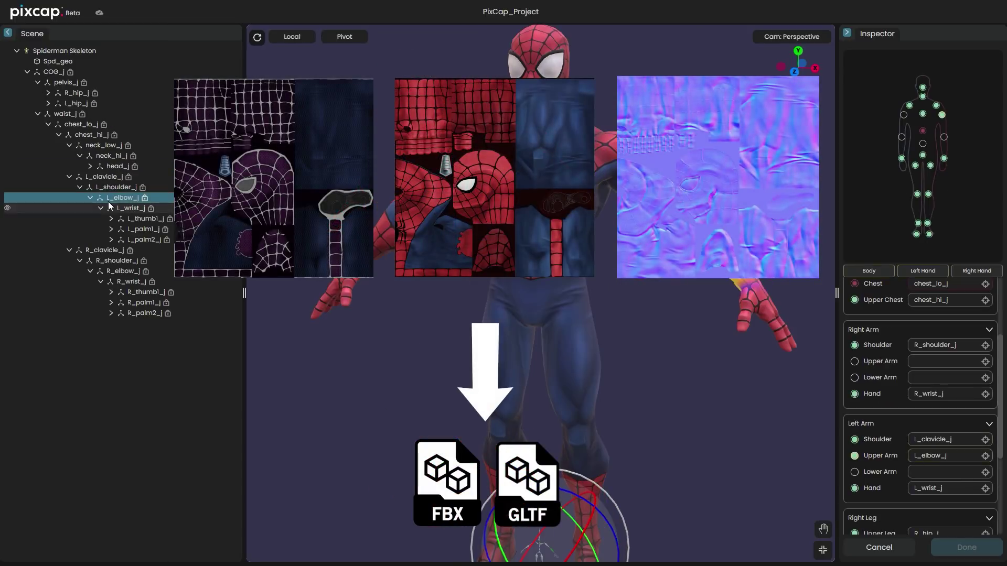
Assign L_shoulder_j and R_shoulder_j to the left and right Upper Arm slots.
{"action": "left_click_drag", "start_coordinate": [115, 187], "coordinate": [932, 454]}
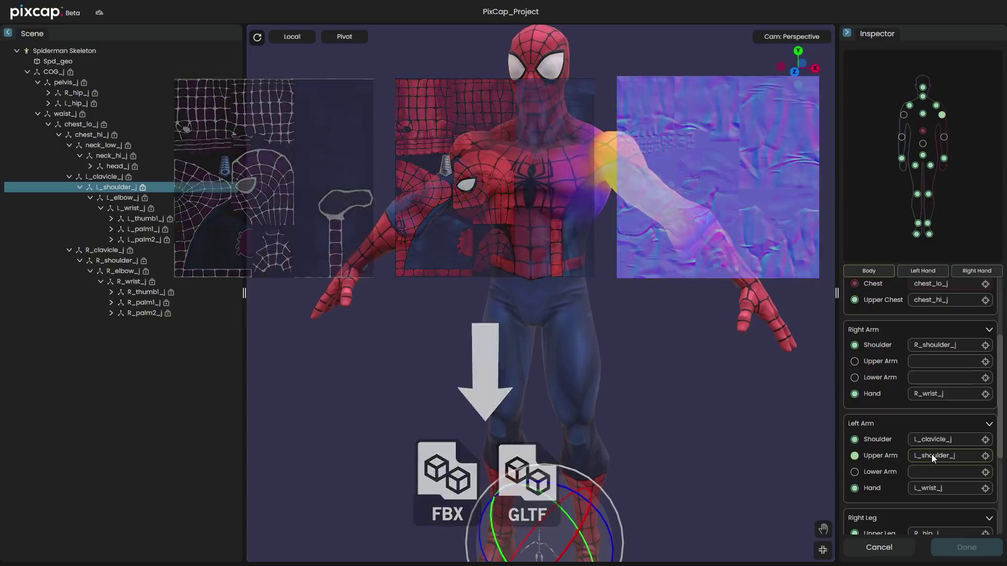
{"action": "left_click", "coordinate": [118, 261]}
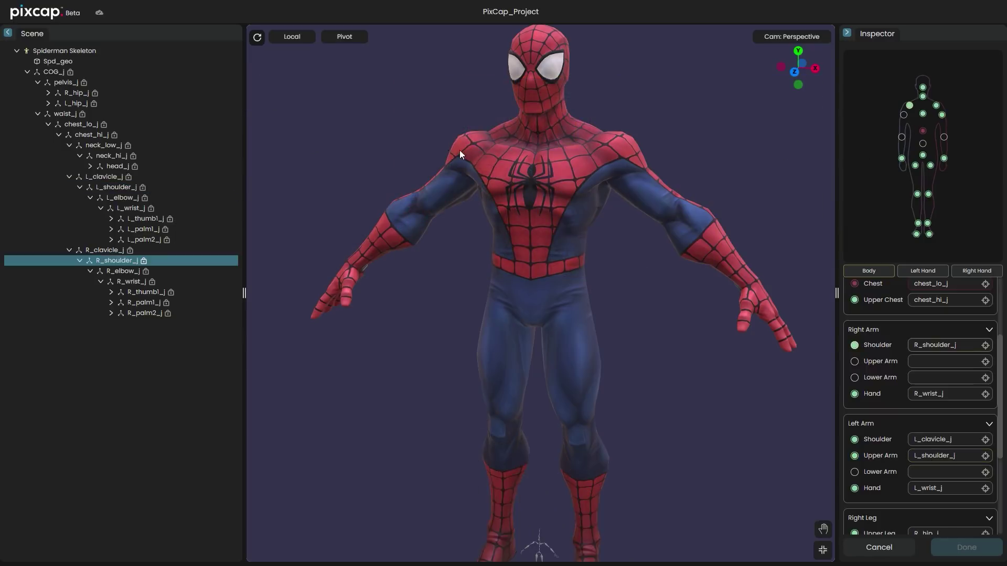
{"action": "left_click_drag", "start_coordinate": [112, 263], "coordinate": [919, 364]}
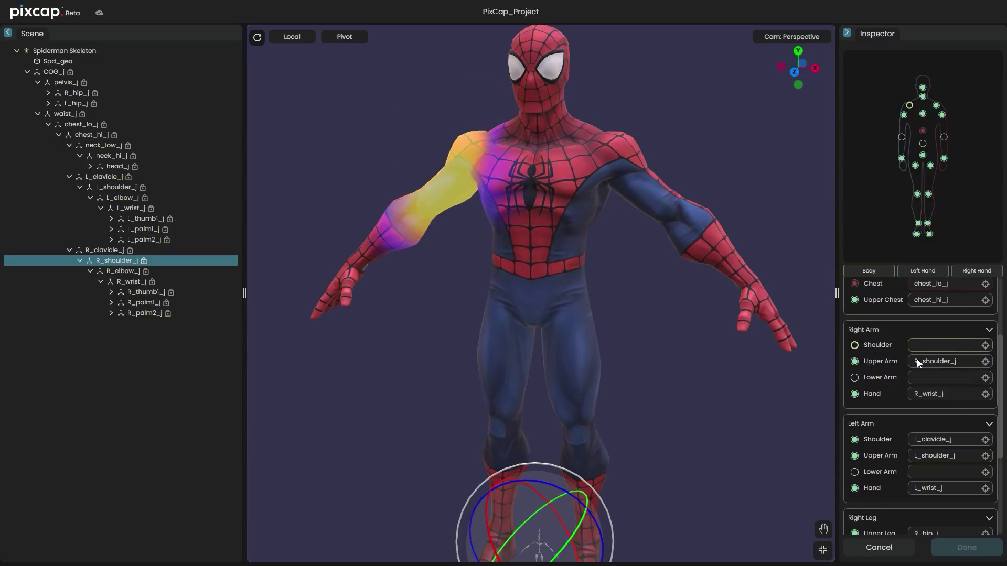
{"action": "left_click", "coordinate": [109, 253]}
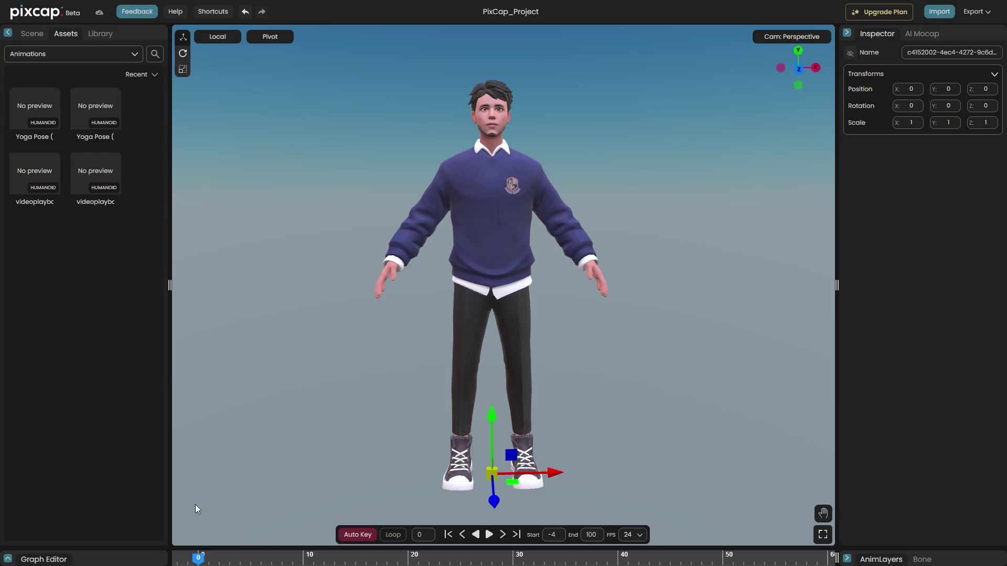
{"action": "left_click", "coordinate": [35, 115]}
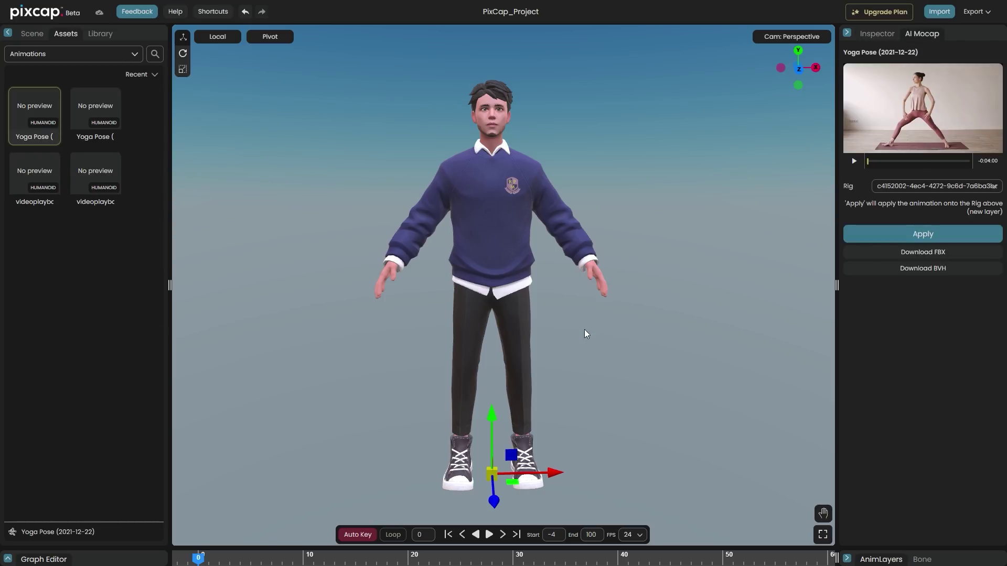
Apply the Yoga Pose animation to the Mano Skeleton rig and scrub its frames.
{"action": "left_click", "coordinate": [937, 192]}
{"action": "left_click", "coordinate": [938, 205]}
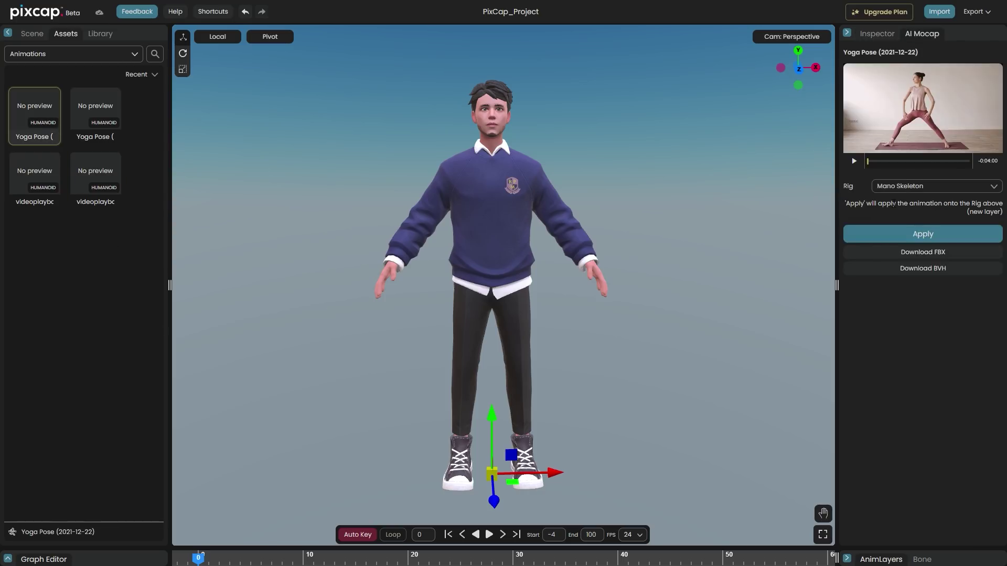
{"action": "left_click", "coordinate": [898, 233]}
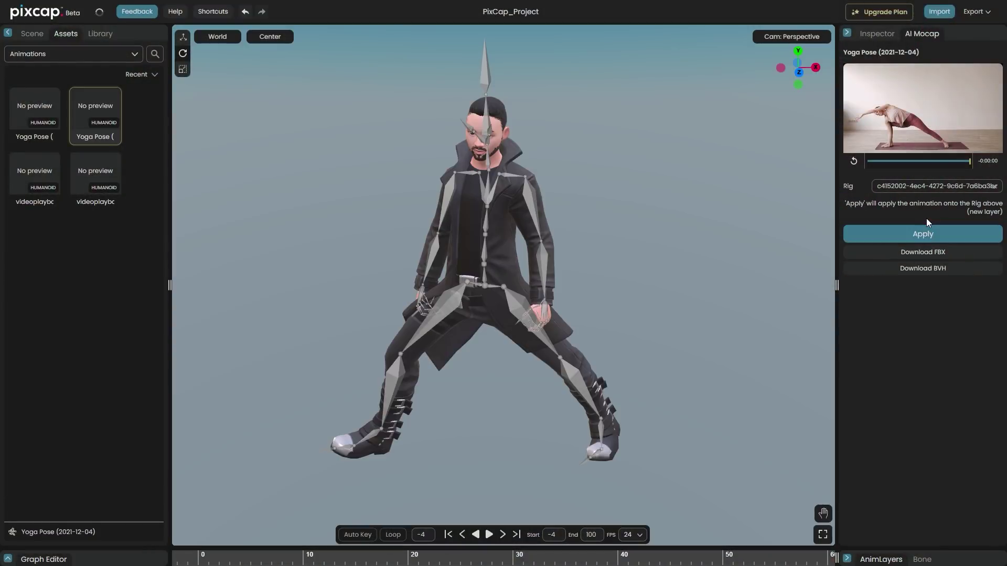
{"action": "left_click_drag", "start_coordinate": [243, 560], "coordinate": [365, 549]}
Show the Graph Editor at frame 1 with the RightForeArm bone's curves.
{"action": "left_click", "coordinate": [8, 559]}
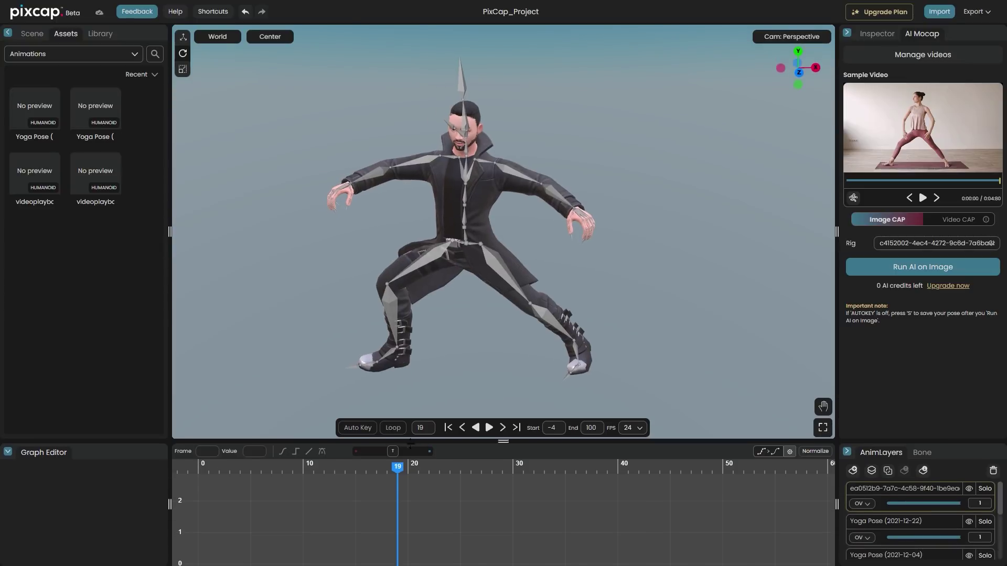
{"action": "left_click_drag", "start_coordinate": [397, 473], "coordinate": [208, 470]}
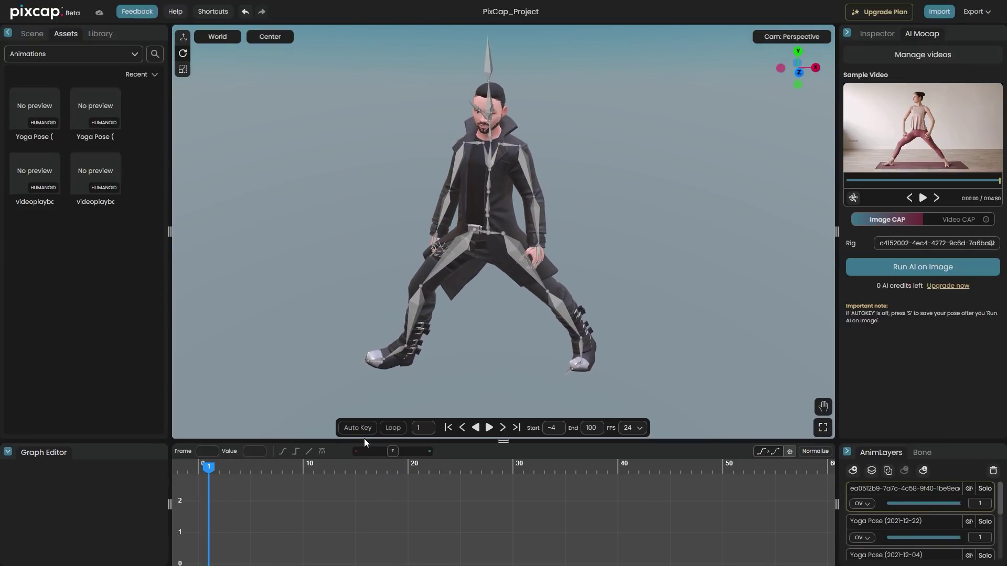
{"action": "left_click", "coordinate": [450, 223]}
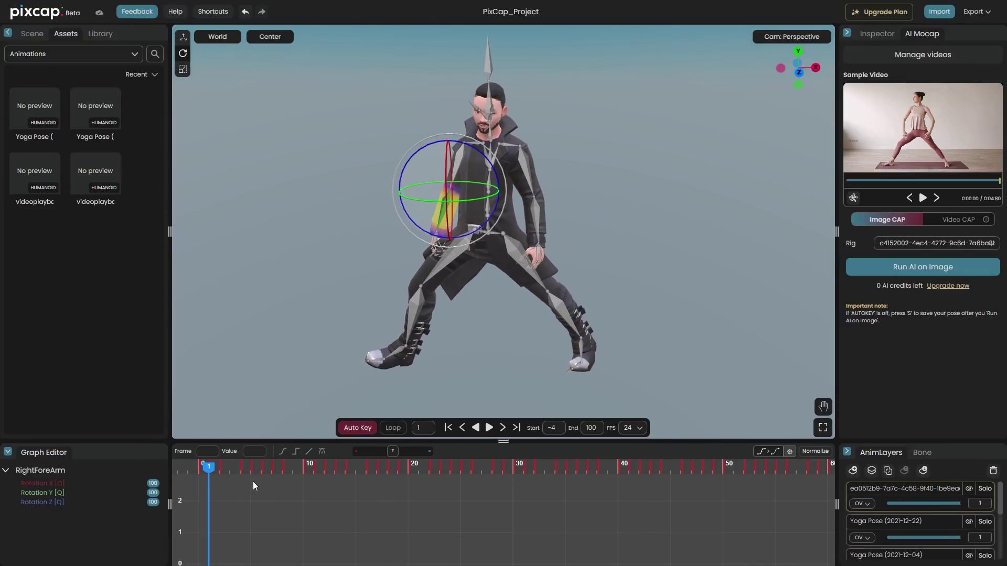
{"action": "left_click", "coordinate": [525, 257]}
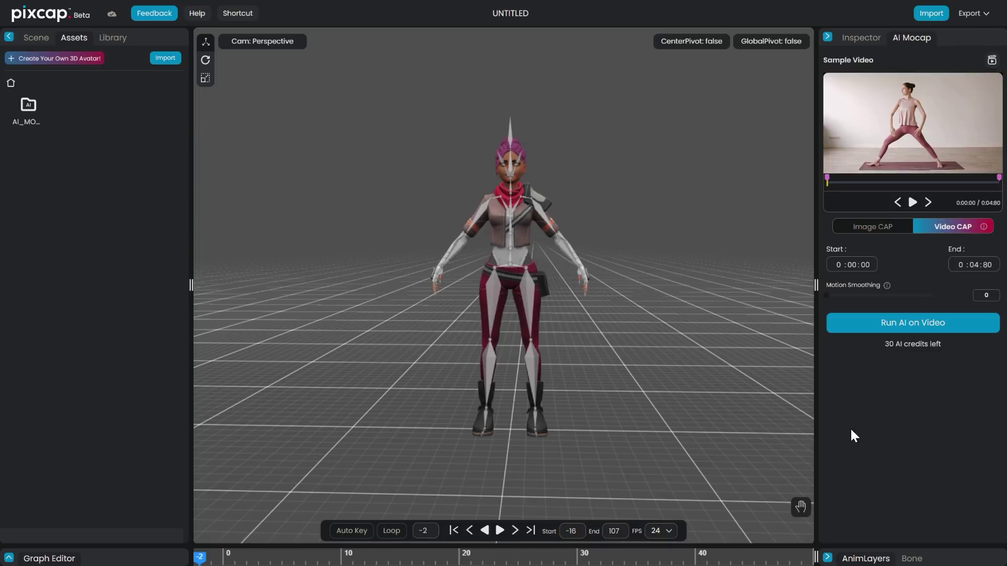
Expand the Bandit Skeleton hierarchy and select its forearm, head and leg bones.
{"action": "left_click", "coordinate": [36, 38]}
{"action": "left_click", "coordinate": [31, 68]}
{"action": "left_click", "coordinate": [43, 93]}
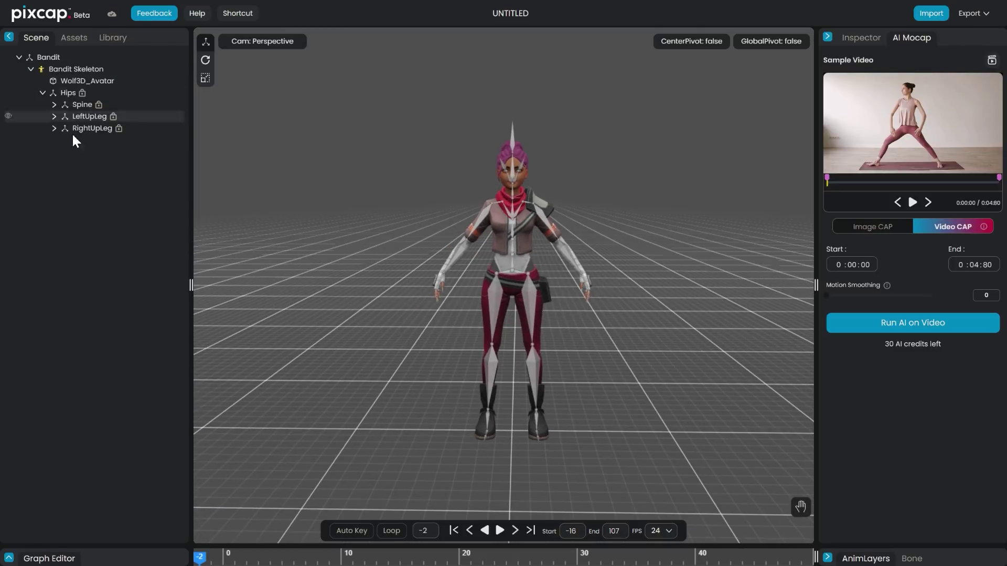
{"action": "left_click", "coordinate": [576, 259]}
{"action": "left_click", "coordinate": [510, 175]}
{"action": "left_click", "coordinate": [494, 306]}
{"action": "left_click", "coordinate": [530, 307]}
{"action": "left_click", "coordinate": [436, 283]}
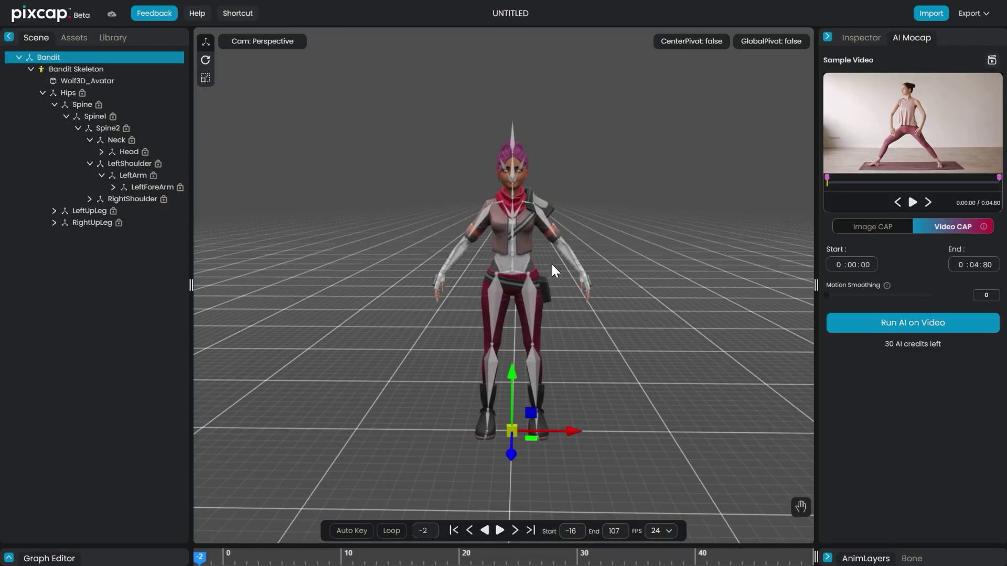
Switch to video mocap and trim the sample video to end at 0:04:00.
{"action": "left_click", "coordinate": [882, 230]}
{"action": "left_click", "coordinate": [952, 227]}
{"action": "left_click_drag", "start_coordinate": [995, 178], "coordinate": [969, 179]}
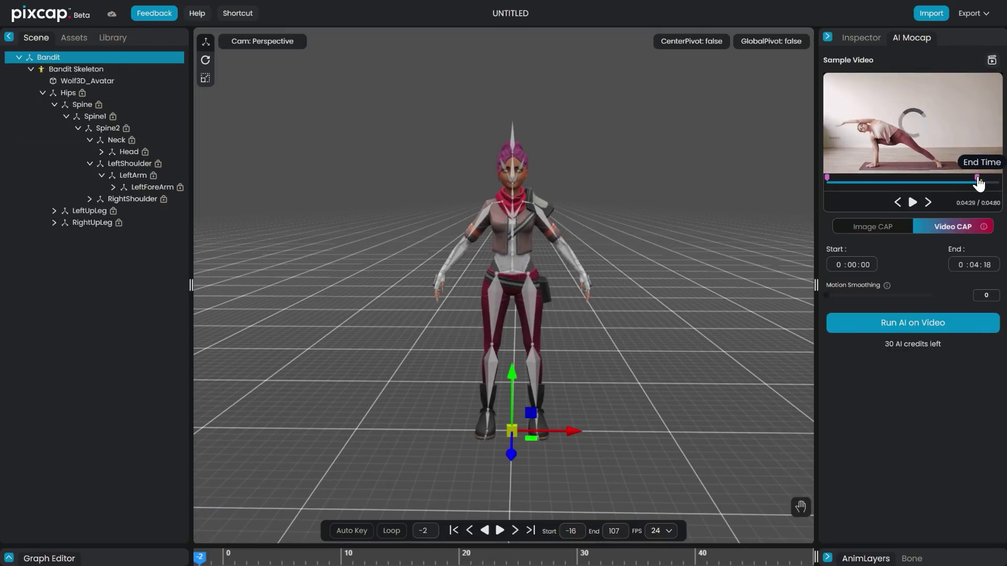
{"action": "key", "text": "Tab"}
{"action": "type", "text": "00"}
{"action": "left_click", "coordinate": [961, 203]}
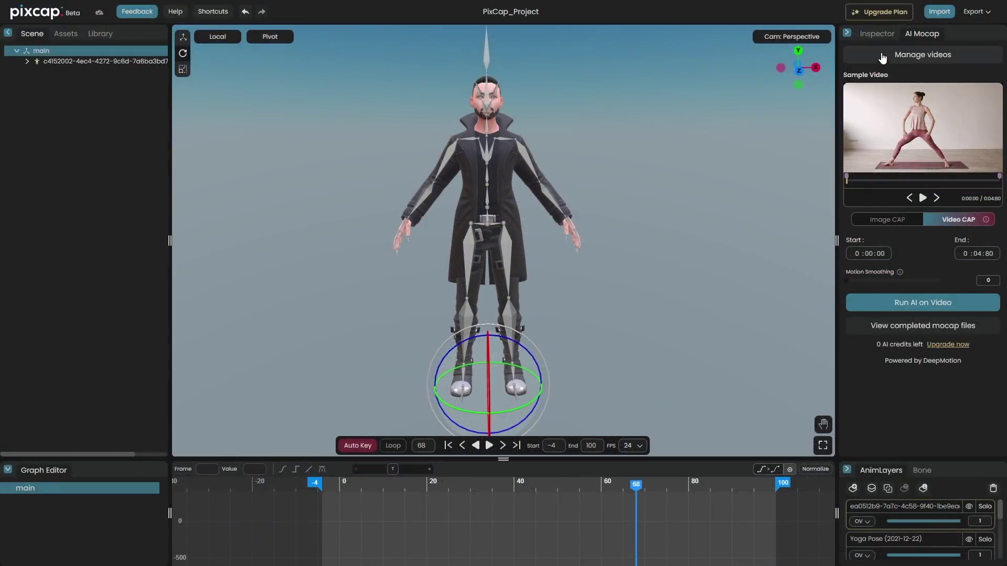
Check the uploaded videos and pending requests, then confirm the video mocap request.
{"action": "left_click", "coordinate": [923, 55]}
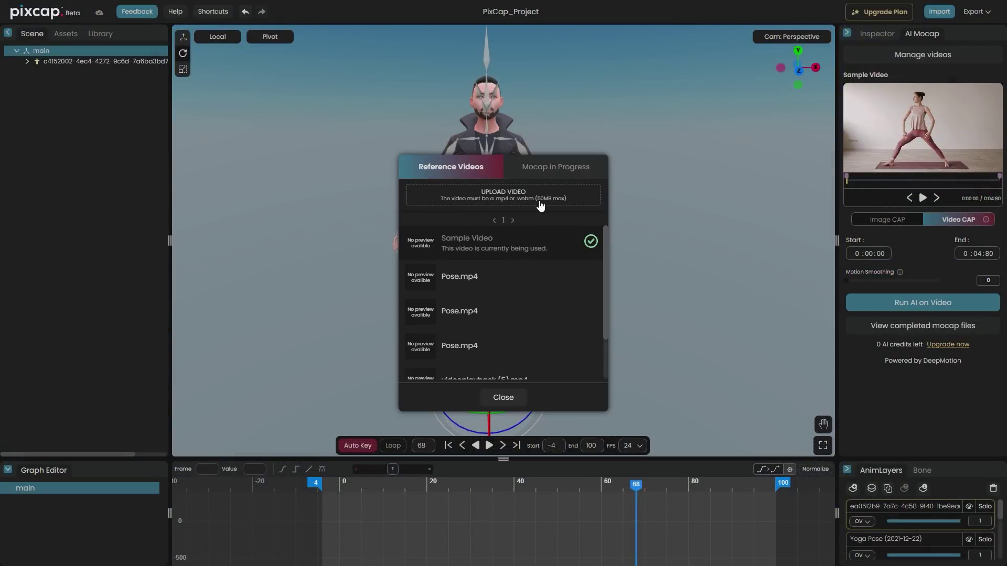
{"action": "left_click", "coordinate": [537, 170]}
{"action": "left_click", "coordinate": [459, 170]}
{"action": "left_click", "coordinate": [505, 398]}
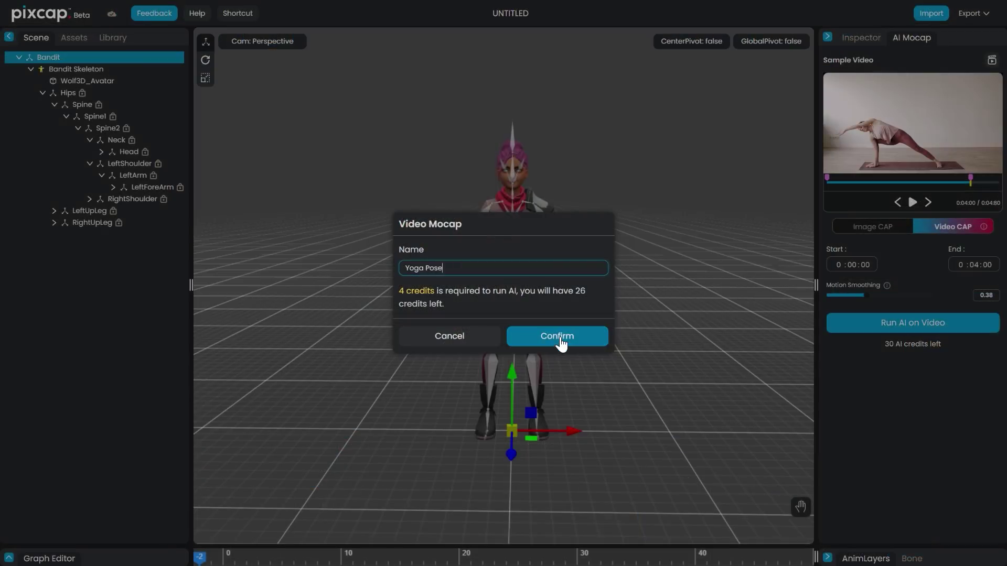
{"action": "left_click", "coordinate": [559, 338]}
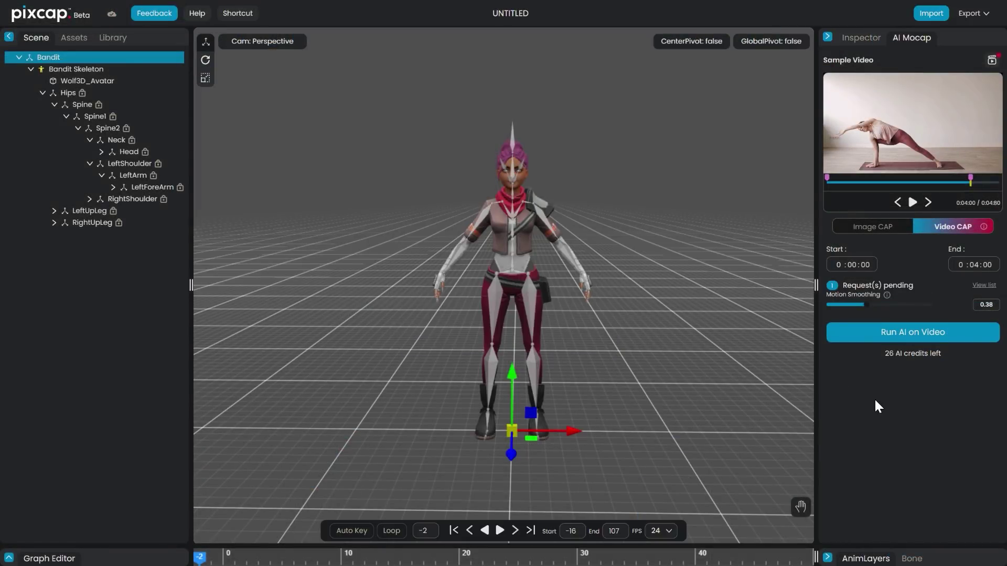
Run AI mocap on the sample video as a request named 'Yoga Pose'.
{"action": "left_click", "coordinate": [74, 38]}
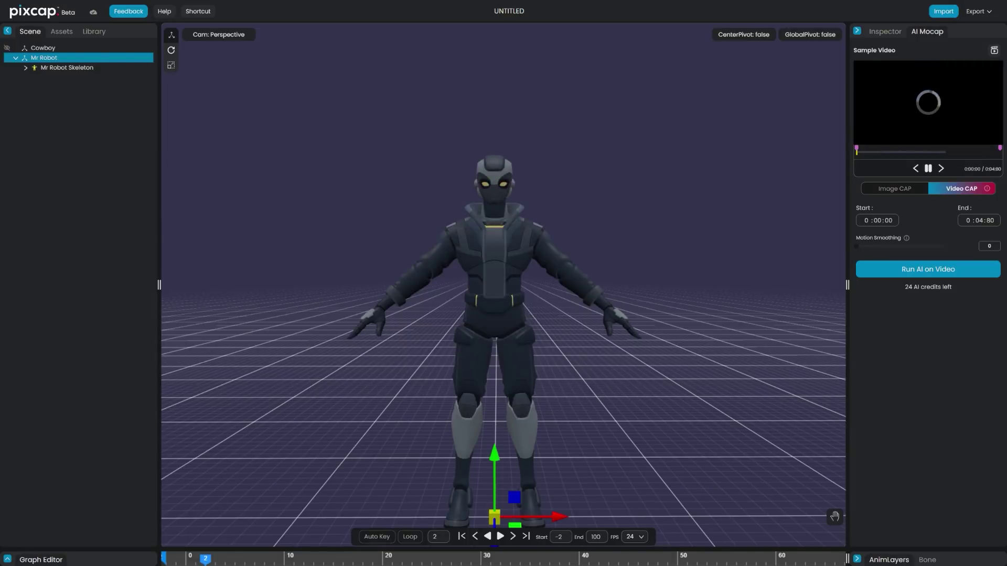
{"action": "left_click", "coordinate": [928, 269]}
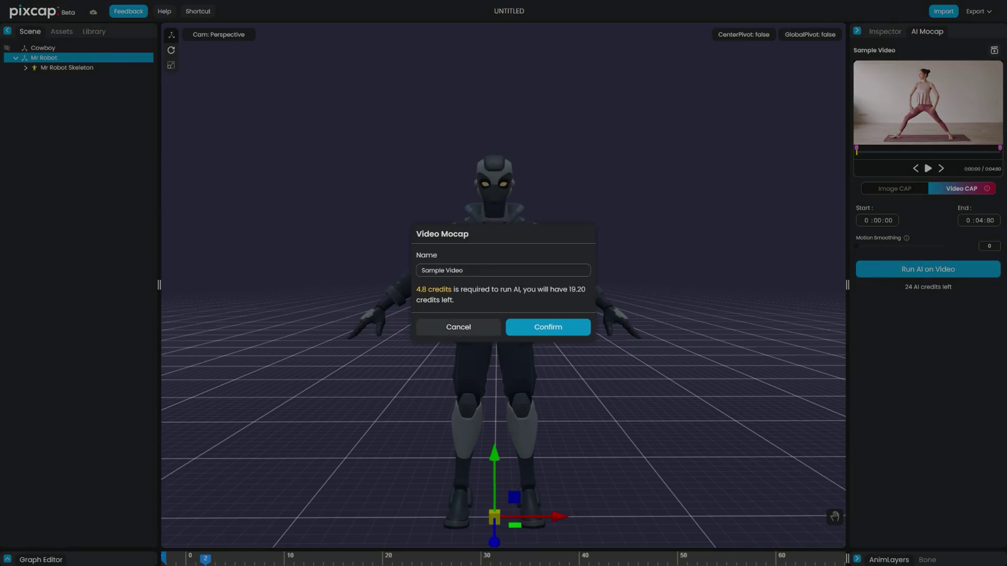
{"action": "left_click", "coordinate": [458, 327]}
{"action": "left_click", "coordinate": [927, 269]}
{"action": "triple_click", "coordinate": [442, 271]}
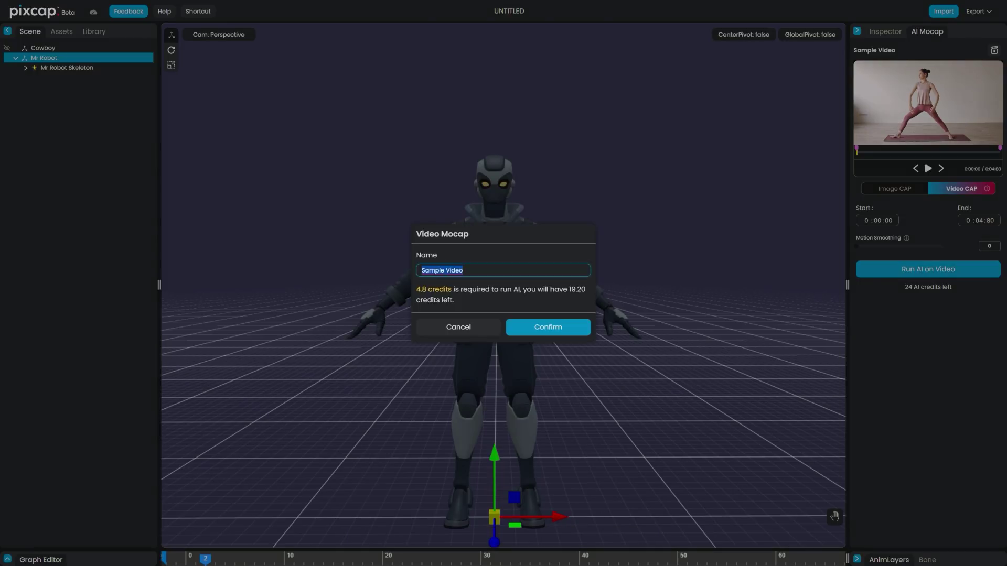
{"action": "type", "text": "Yoga Pose"}
{"action": "key", "text": "Return"}
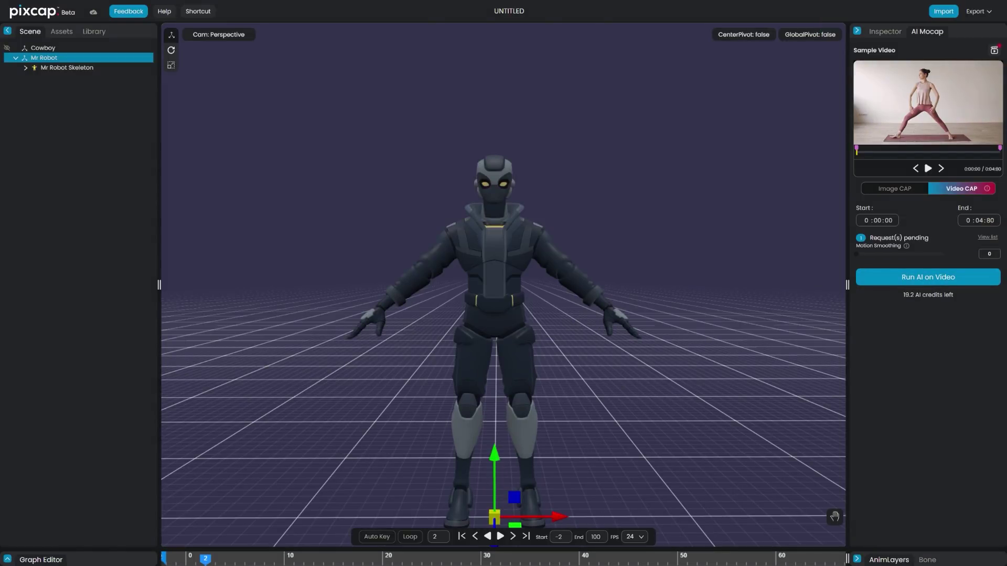
Open the AI_MOCAP folder in the project assets and its type filter.
{"action": "left_click", "coordinate": [61, 31]}
{"action": "double_click", "coordinate": [24, 88]}
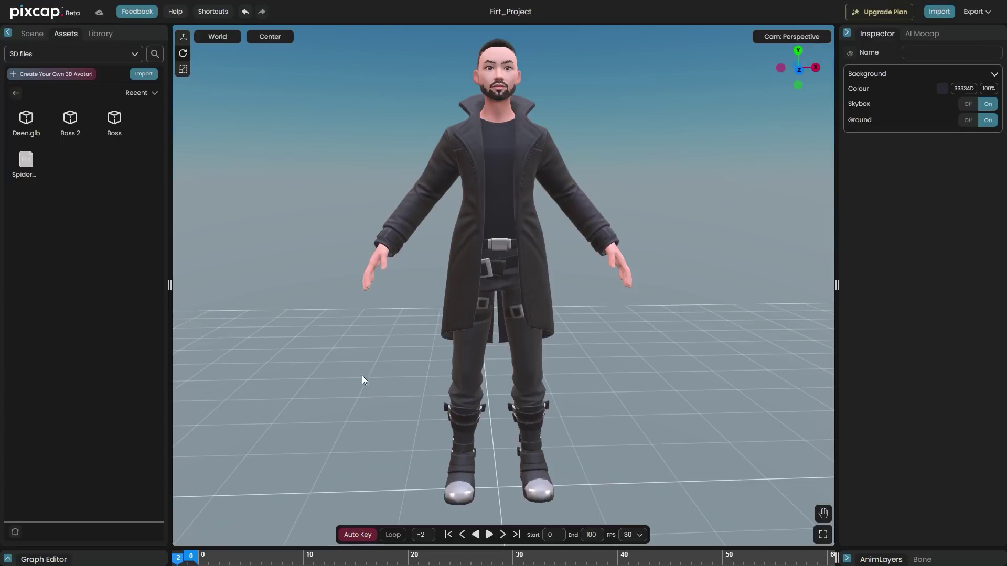
{"action": "left_click", "coordinate": [79, 54]}
Filter assets to Animations and apply the first Yoga Pose to the Deen Skeleton.
{"action": "left_click", "coordinate": [32, 84]}
{"action": "left_click", "coordinate": [50, 172]}
{"action": "left_click", "coordinate": [77, 126]}
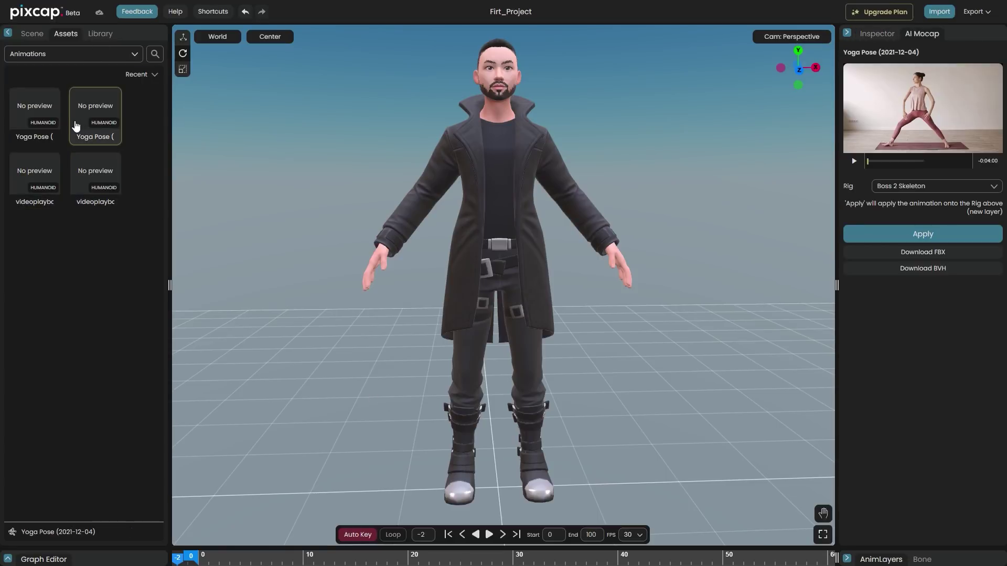
{"action": "left_click", "coordinate": [70, 127]}
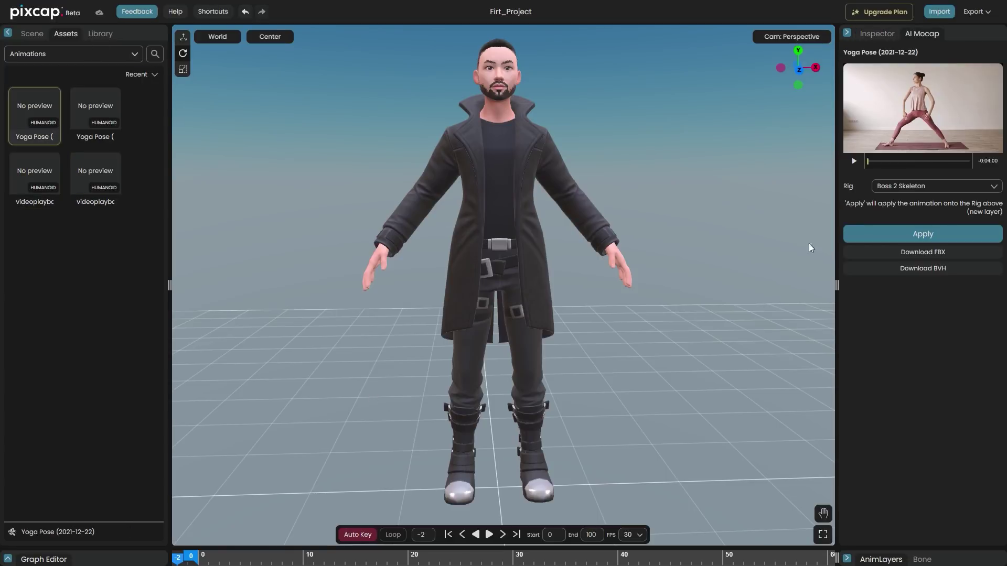
{"action": "left_click", "coordinate": [924, 234]}
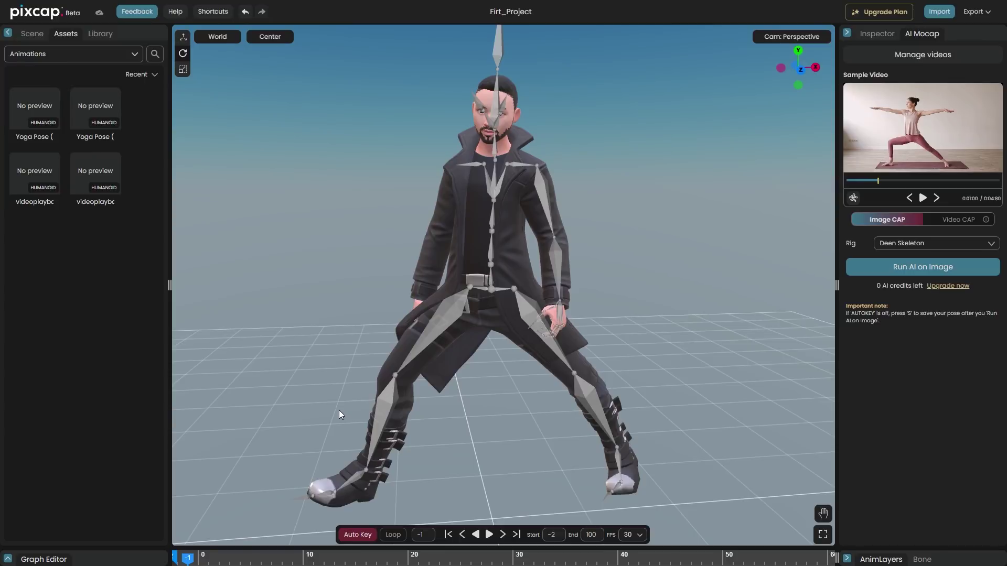
{"action": "left_click", "coordinate": [40, 116]}
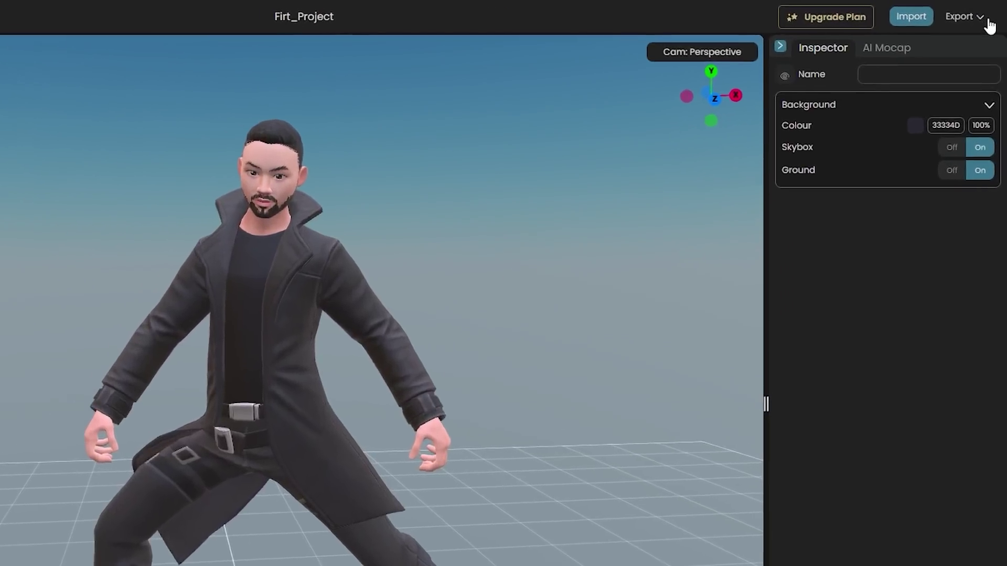
Open the Export dropdown, choosing Video and then Publish to web.
{"action": "left_click", "coordinate": [976, 11]}
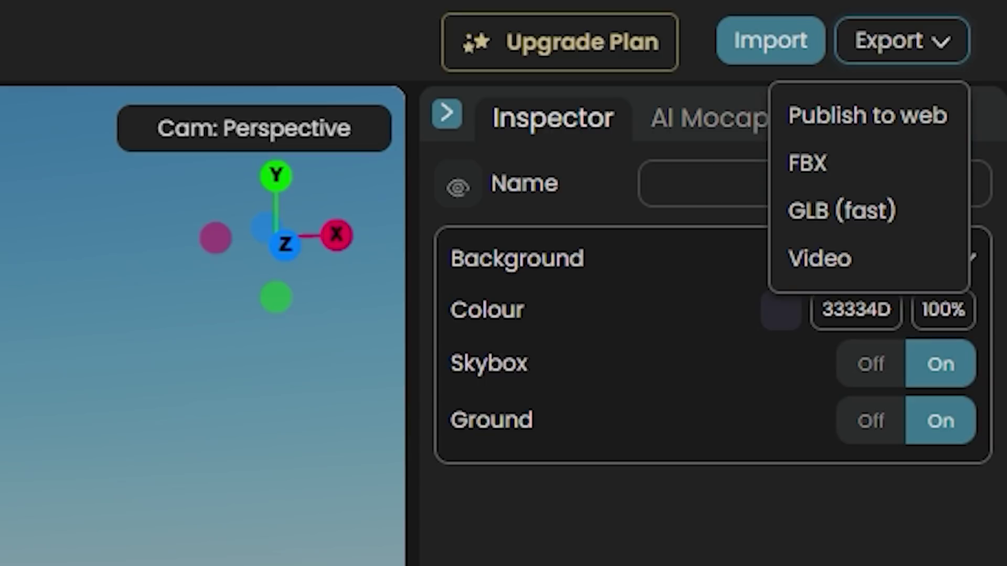
{"action": "left_click", "coordinate": [525, 559]}
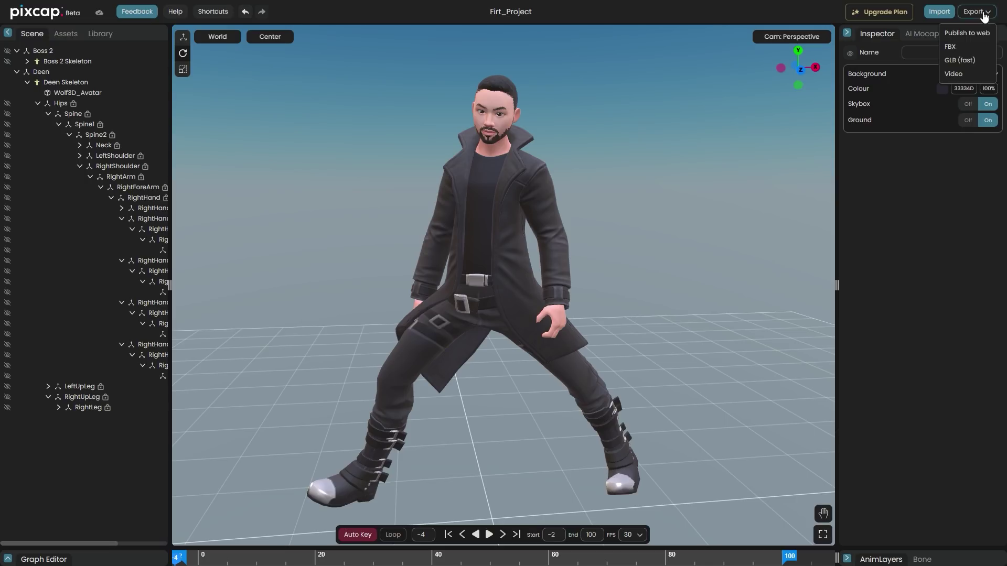
{"action": "left_click", "coordinate": [972, 72]}
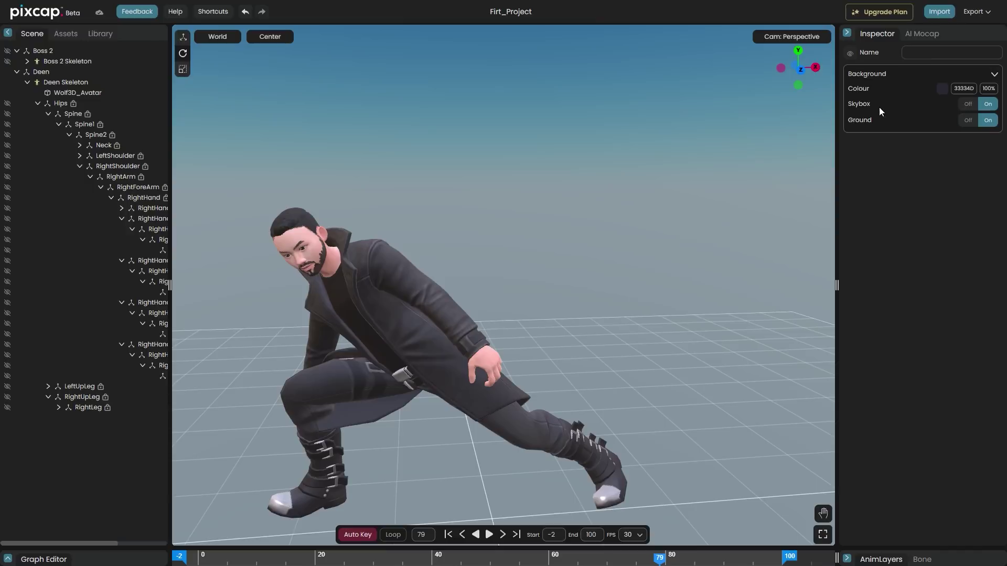
{"action": "left_click", "coordinate": [981, 11]}
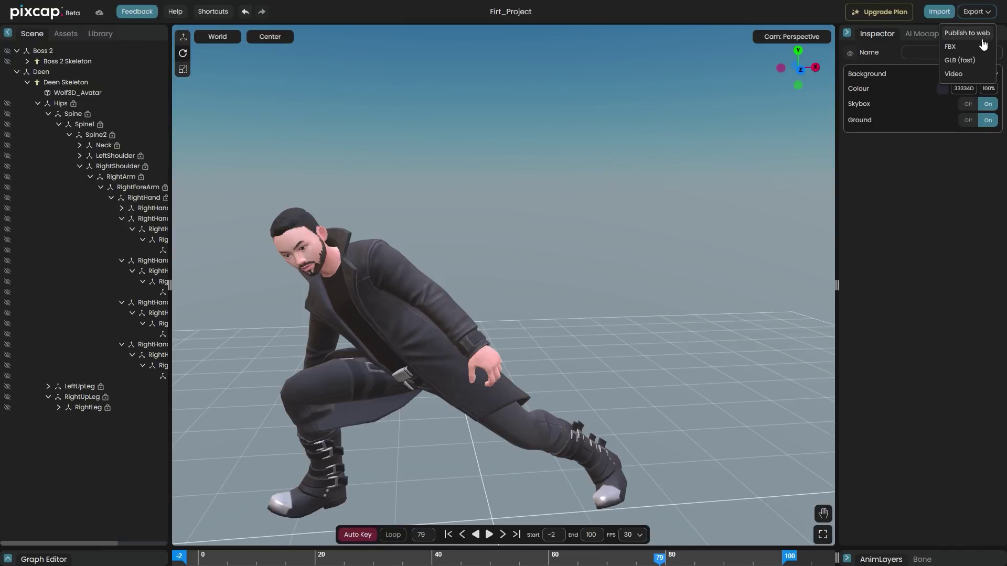
{"action": "left_click", "coordinate": [980, 36]}
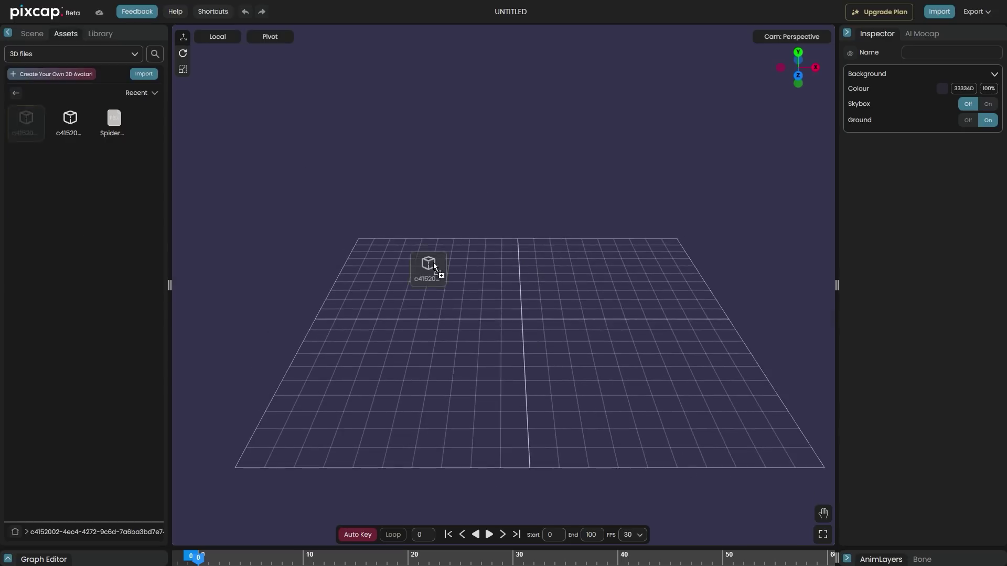
Place the avatar in the empty scene and give it IK foot controls.
{"action": "left_click_drag", "start_coordinate": [434, 263], "coordinate": [575, 299]}
{"action": "left_click", "coordinate": [32, 33]}
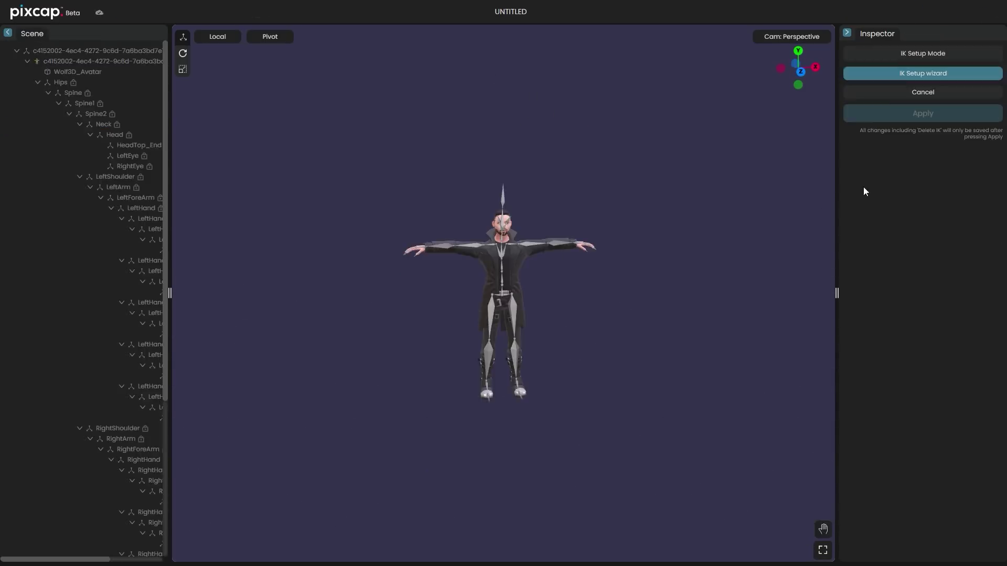
{"action": "left_click", "coordinate": [923, 73]}
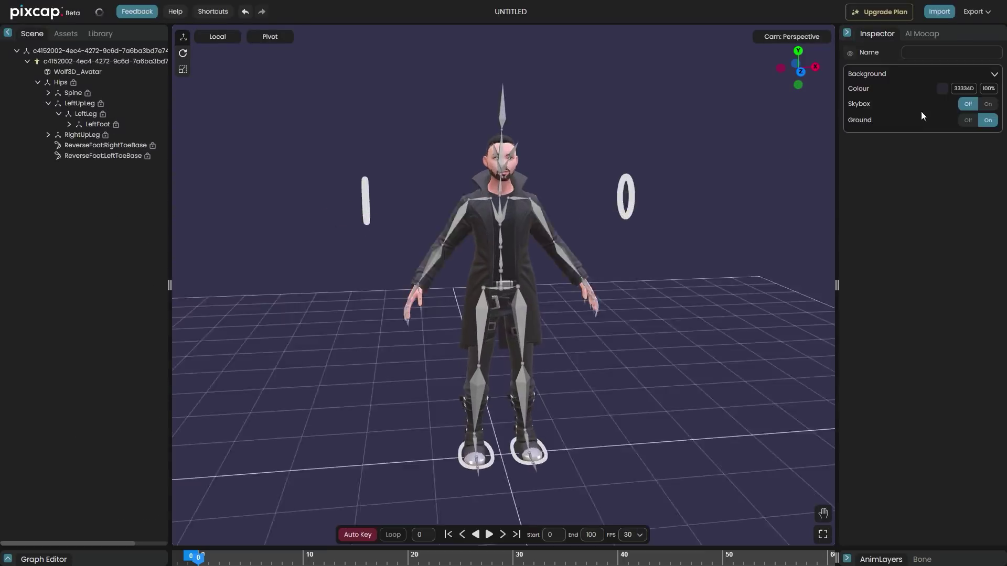
{"action": "left_click", "coordinate": [479, 484]}
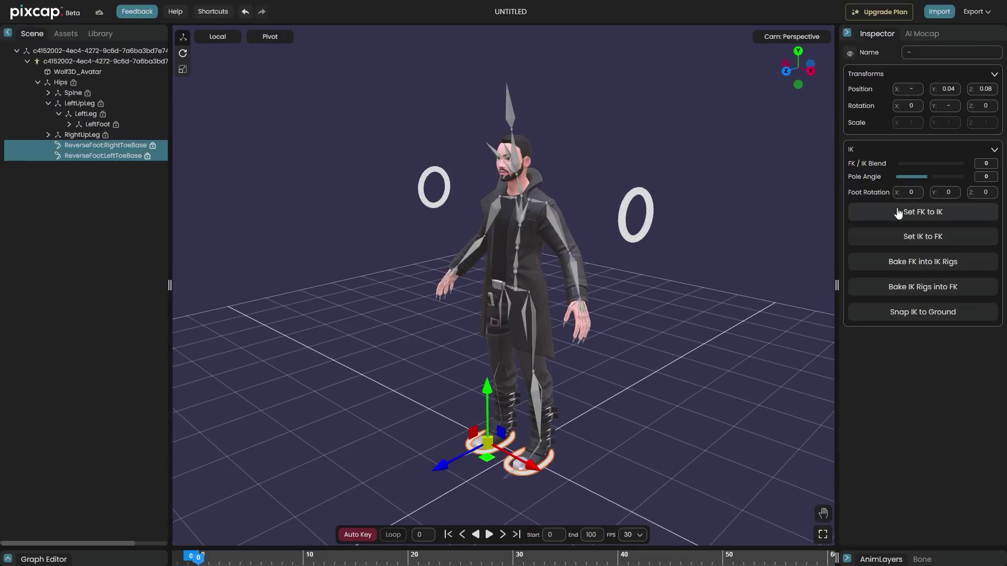
{"action": "left_click_drag", "start_coordinate": [478, 484], "coordinate": [452, 475]}
Lower the Hips bone to start the crouch.
{"action": "left_click", "coordinate": [517, 287]}
{"action": "left_click_drag", "start_coordinate": [519, 236], "coordinate": [523, 281]}
{"action": "mouse_move", "coordinate": [483, 336]}
{"action": "left_mouse_down"}
{"action": "mouse_move", "coordinate": [496, 331]}
{"action": "mouse_move", "coordinate": [469, 326]}
{"action": "left_mouse_up"}
{"action": "key", "text": "e"}
{"action": "left_click", "coordinate": [481, 487]}
{"action": "key", "text": "r"}
Reposition both foot controls and rotate the hips far forward.
{"action": "left_click", "coordinate": [183, 37]}
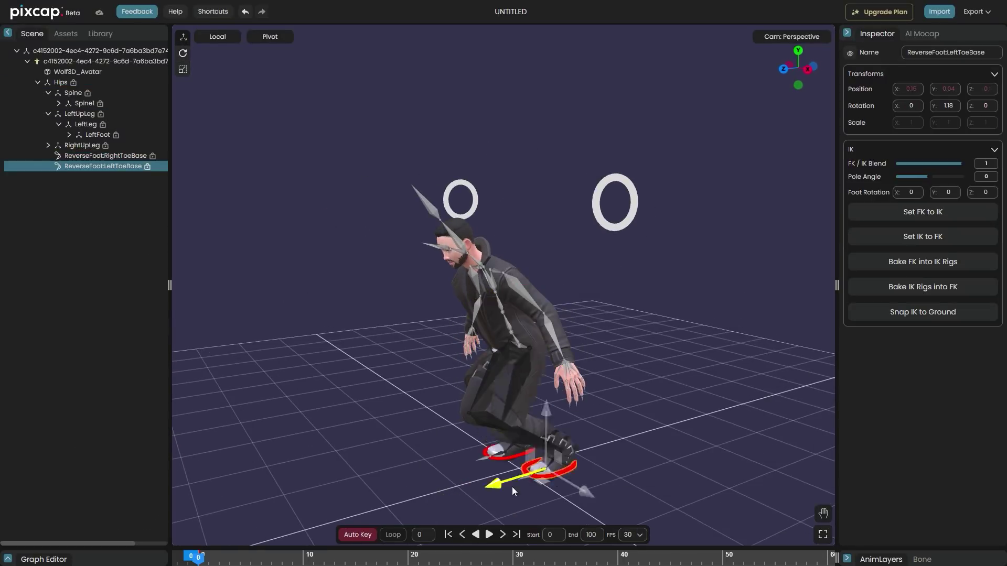
{"action": "left_click_drag", "start_coordinate": [464, 495], "coordinate": [579, 462]}
{"action": "left_click", "coordinate": [485, 458]}
{"action": "left_click", "coordinate": [486, 455]}
{"action": "left_click_drag", "start_coordinate": [471, 463], "coordinate": [435, 474]}
{"action": "left_click", "coordinate": [515, 340]}
{"action": "key", "text": "e"}
{"action": "left_click_drag", "start_coordinate": [488, 328], "coordinate": [468, 362]}
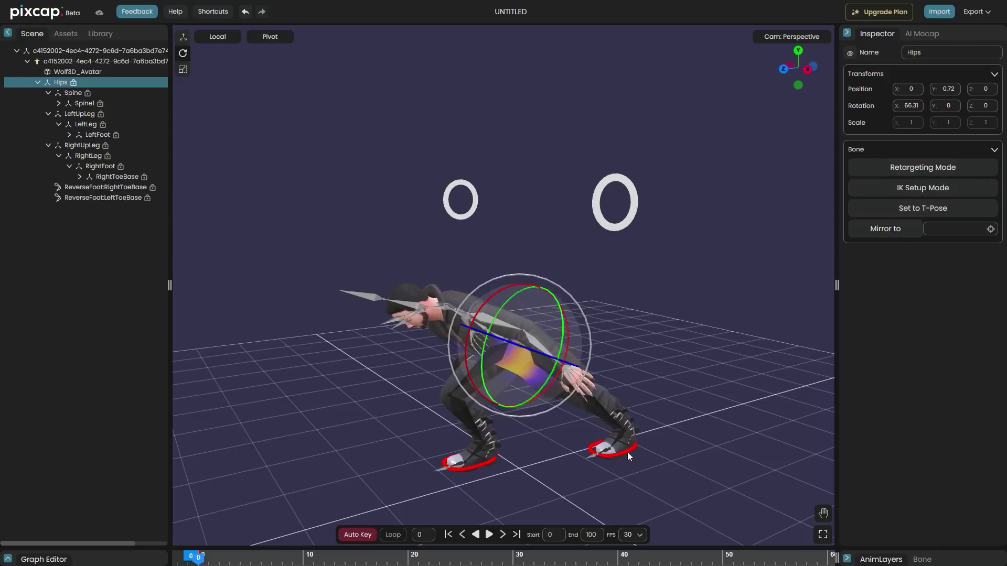
{"action": "left_click", "coordinate": [627, 452]}
{"action": "key", "text": "w"}
{"action": "left_click_drag", "start_coordinate": [559, 465], "coordinate": [493, 485]}
Tilt the head back and shift the right foot control sideways.
{"action": "left_click", "coordinate": [409, 304]}
{"action": "key", "text": "e"}
{"action": "left_click_drag", "start_coordinate": [372, 288], "coordinate": [395, 257]}
{"action": "left_click", "coordinate": [498, 323]}
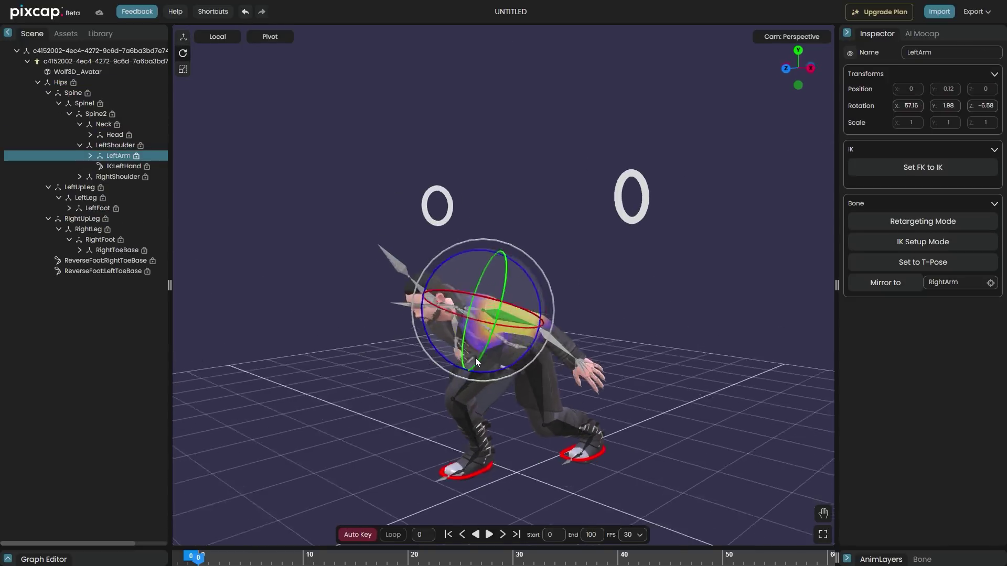
{"action": "left_click_drag", "start_coordinate": [475, 358], "coordinate": [582, 409]}
{"action": "left_click", "coordinate": [612, 273]}
{"action": "left_click", "coordinate": [584, 248]}
{"action": "left_click", "coordinate": [576, 301]}
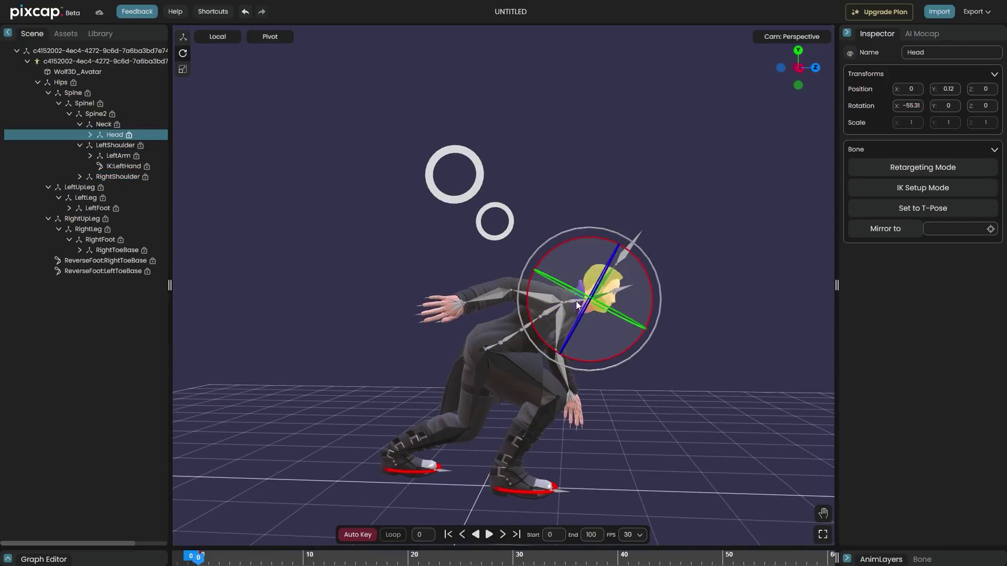
{"action": "left_click", "coordinate": [573, 265]}
{"action": "left_click", "coordinate": [486, 303]}
{"action": "left_click_drag", "start_coordinate": [616, 422], "coordinate": [486, 425]}
{"action": "left_click", "coordinate": [488, 491]}
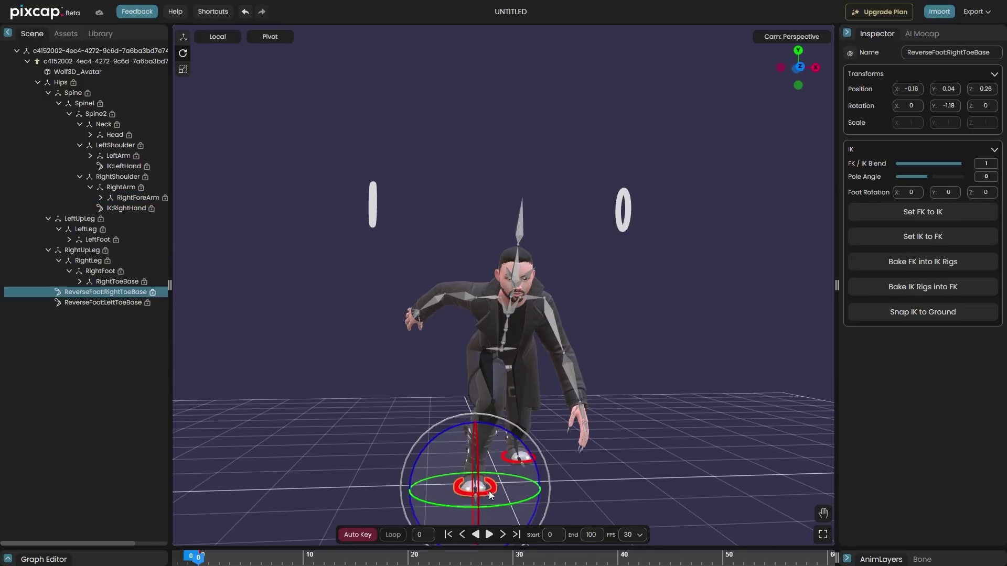